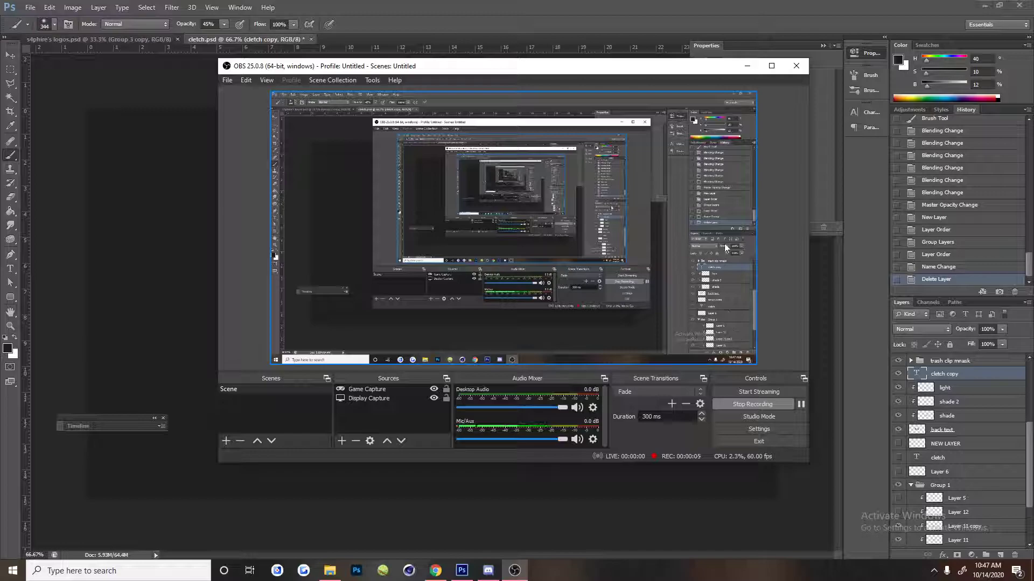
Switch to Photoshop, add a new layer above the cletch copy text layer and clip it to that text
click(748, 67)
click(1000, 555)
right_click(969, 374)
click(867, 277)
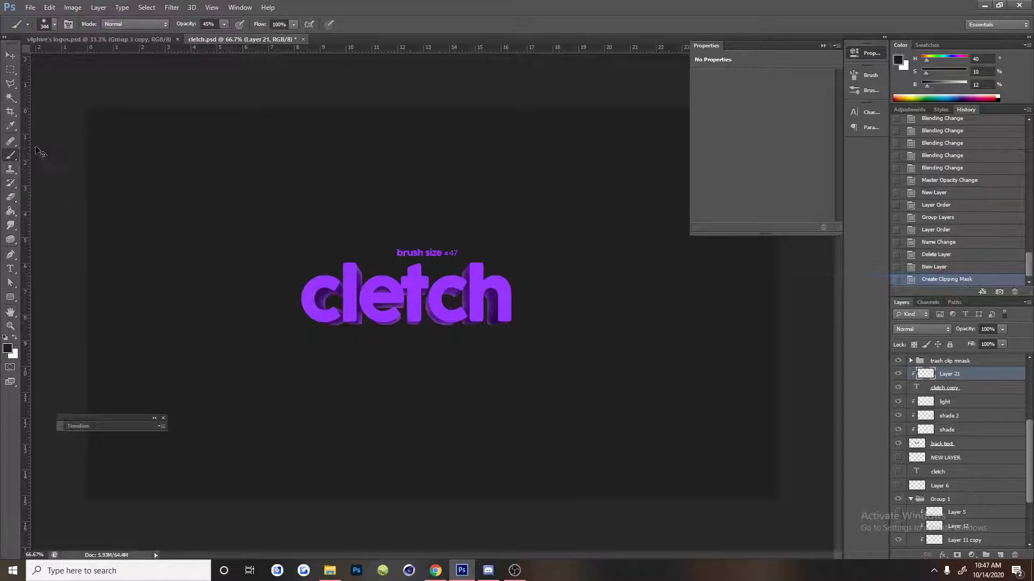
click(11, 83)
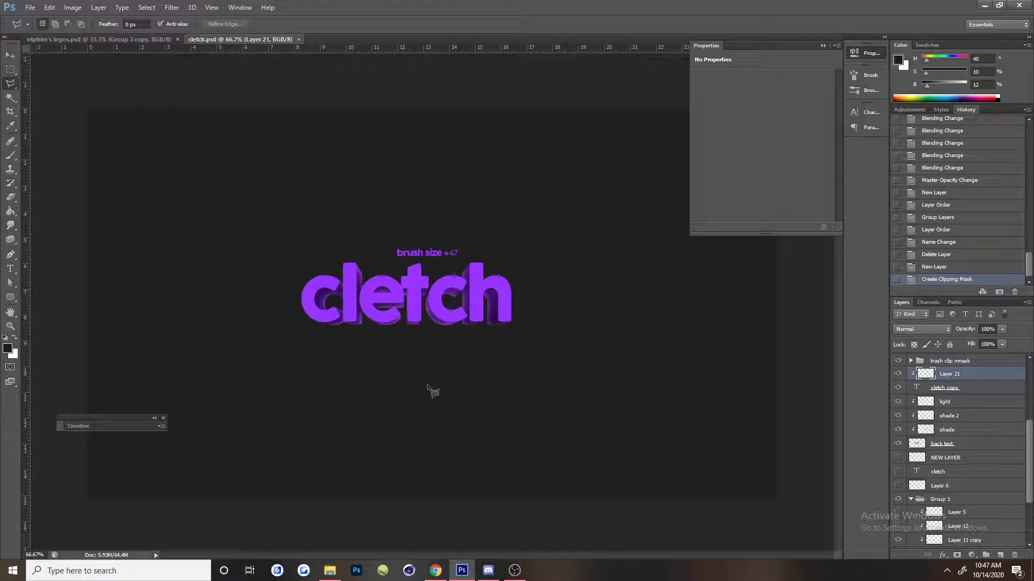
click(488, 570)
click(489, 570)
click(899, 374)
click(899, 374)
click(899, 374)
click(898, 374)
Outline the upper half of the cletch lettering with a Polygonal Lasso selection that has a jagged lower edge
drag(15, 88, 44, 94)
click(529, 299)
click(513, 306)
click(267, 247)
click(318, 199)
click(483, 215)
double_click(571, 283)
Paint the selected upper half of the letters white with the Brush at 45% opacity, and clear the selection
key(b)
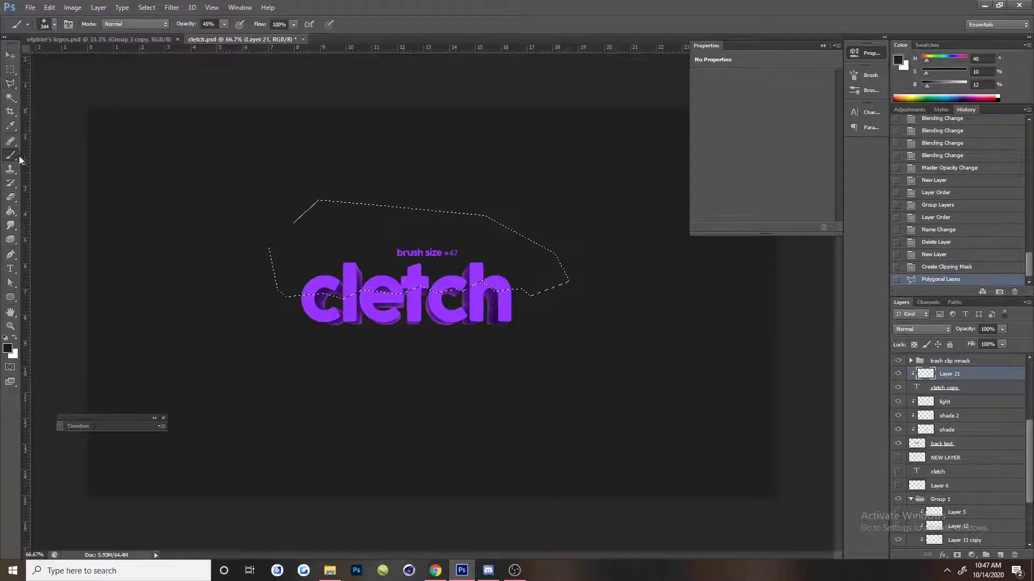
click(15, 338)
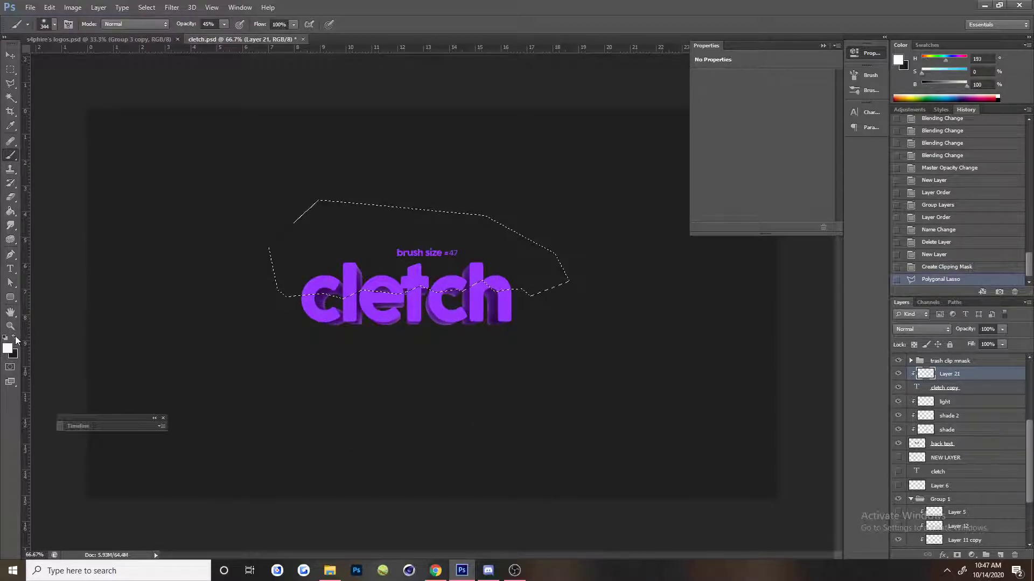
mouse_move(282, 316)
mouse_down()
mouse_move(314, 329)
mouse_move(597, 326)
mouse_move(403, 328)
mouse_move(353, 285)
mouse_move(154, 260)
mouse_move(526, 265)
mouse_up()
drag(25, 247, 430, 242)
click(549, 269)
key(ctrl+z)
key(ctrl+semicolon)
click(10, 84)
key(ctrl+d)
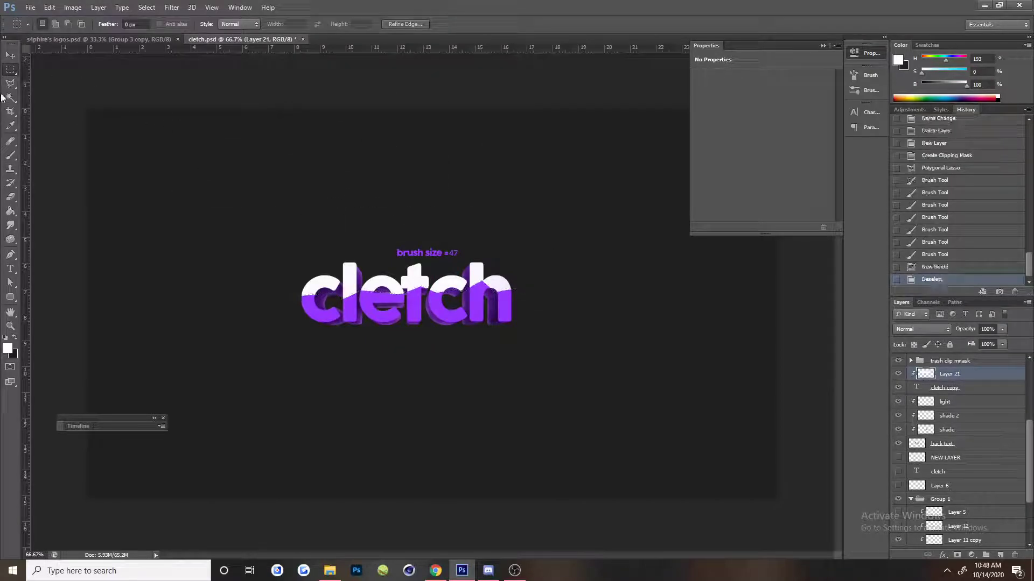
Select one angular facet over the l and another across the e and t with the Polygonal Lasso
click(362, 294)
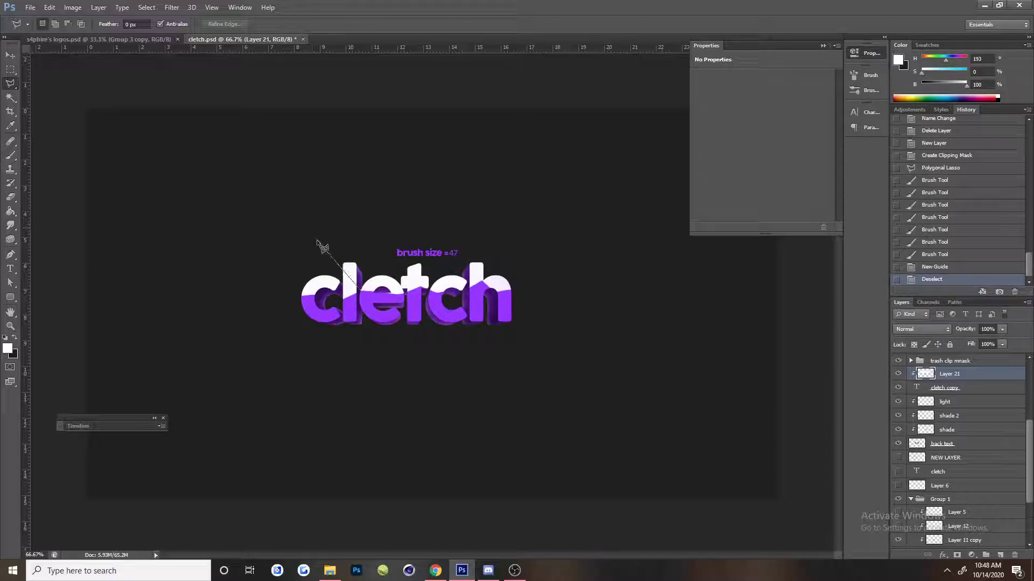
double_click(348, 338)
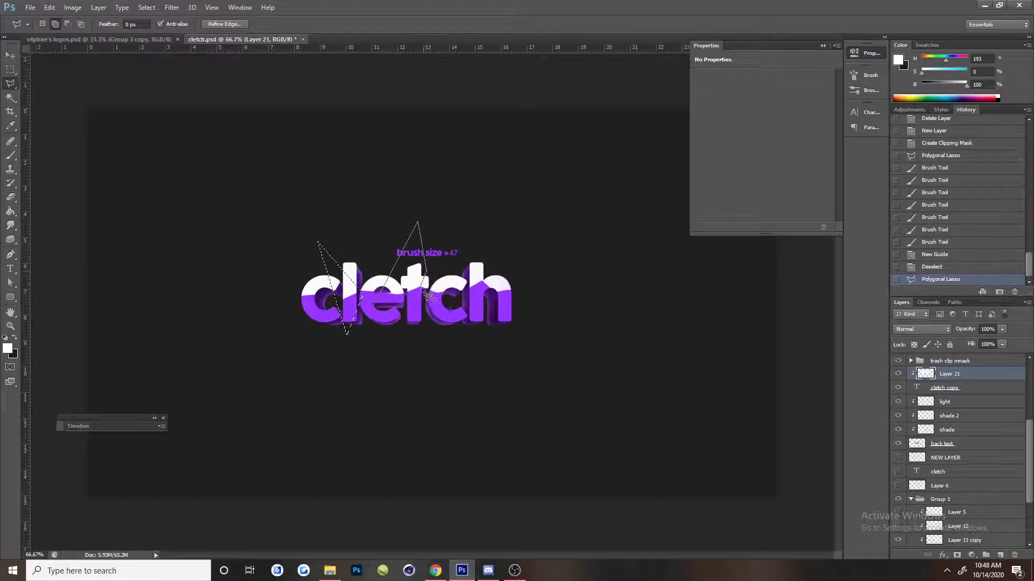
scroll(434, 292, up, 3)
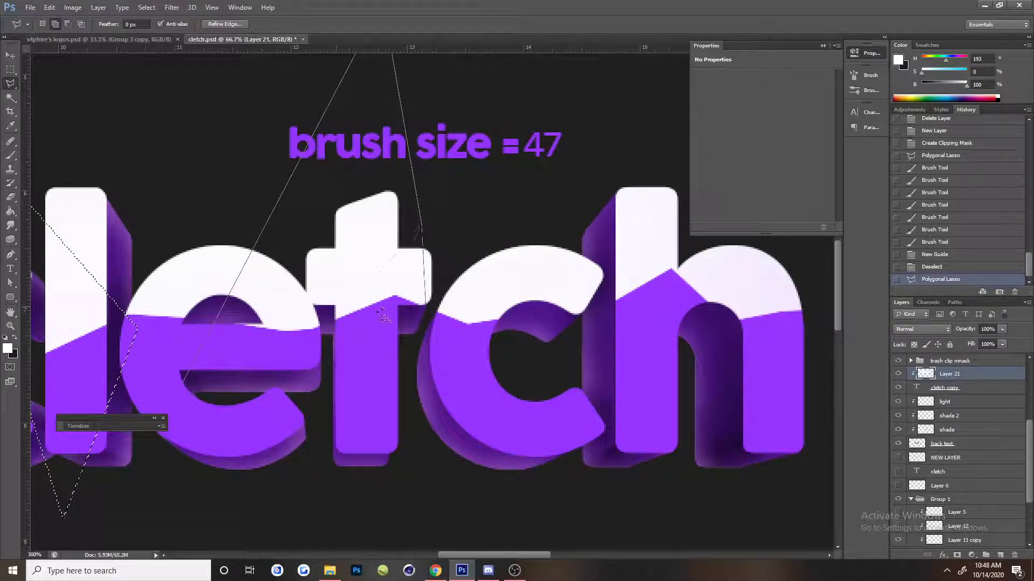
click(381, 325)
click(185, 381)
Add a facet over the arch of the h to the selection, starting at the highlight's peak
drag(445, 329, 237, 327)
shift+click(461, 267)
click(466, 228)
click(526, 148)
click(651, 183)
click(632, 377)
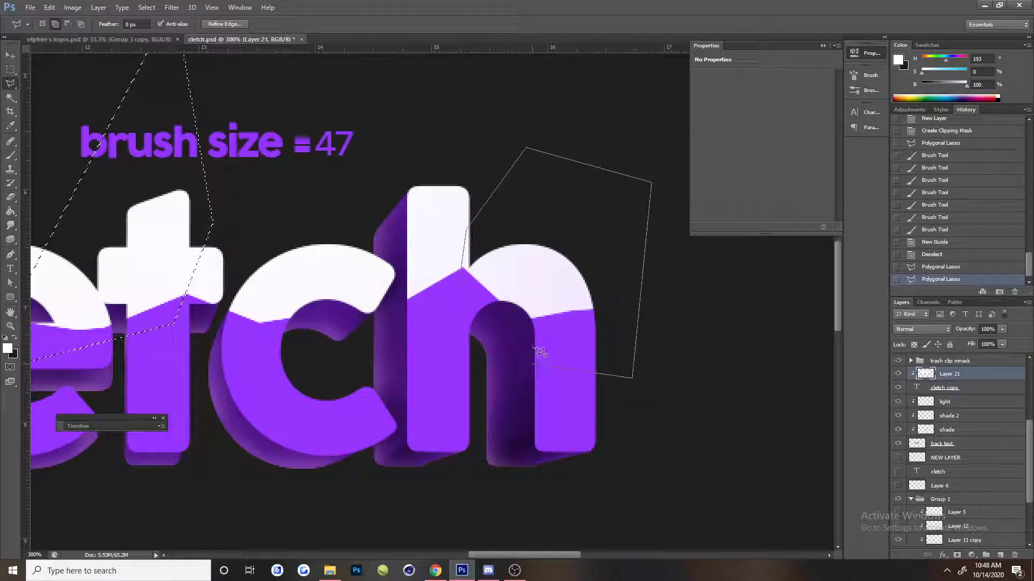
click(463, 265)
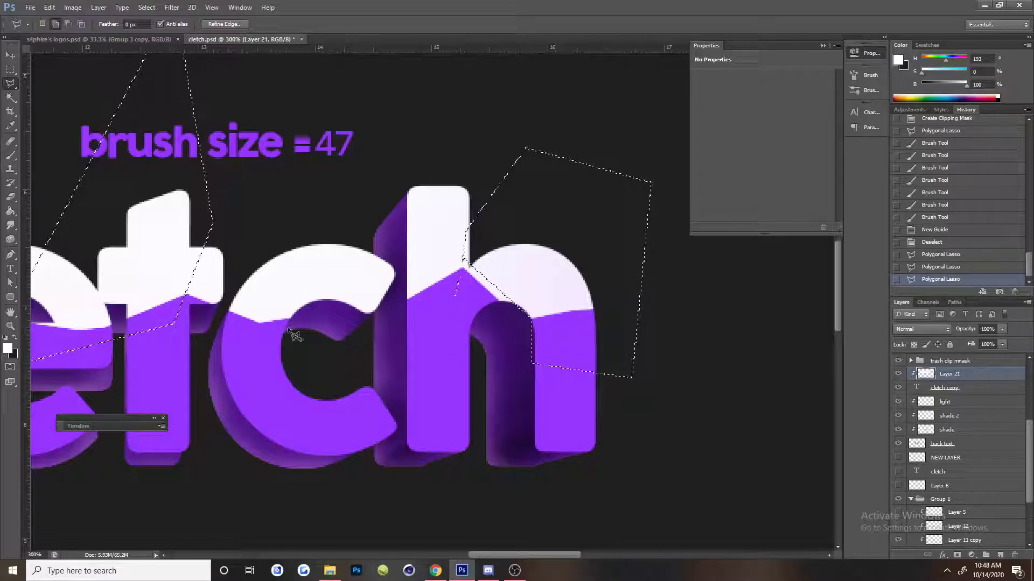
Add an angular facet over the second c to the selection
shift+click(258, 324)
click(347, 173)
click(383, 307)
click(334, 392)
double_click(257, 376)
Add an angular facet over the outer edge of the first c to the selection
drag(212, 346, 465, 339)
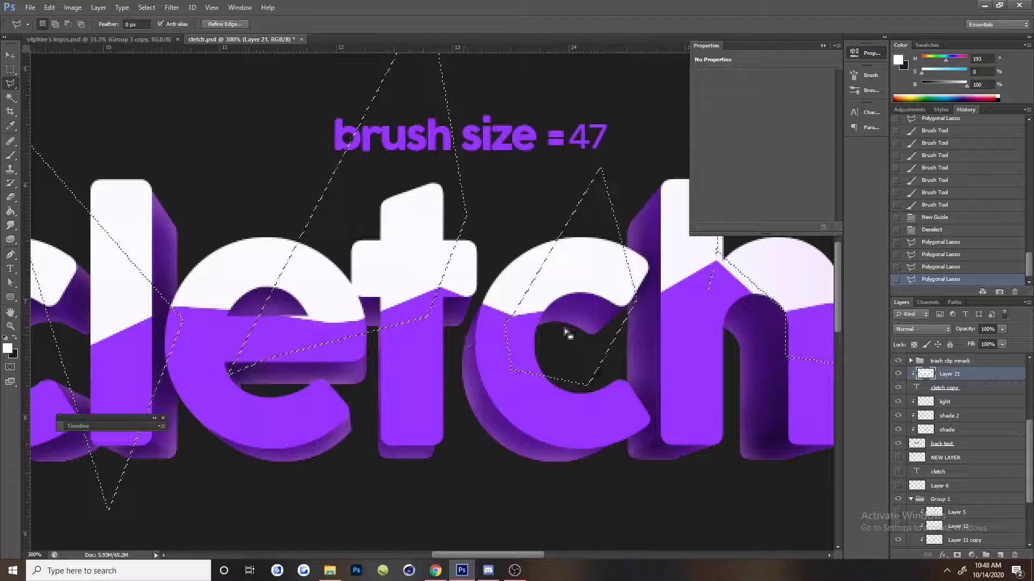
mouse_move(324, 361)
mouse_down()
mouse_move(620, 312)
mouse_move(490, 346)
mouse_move(674, 380)
mouse_up()
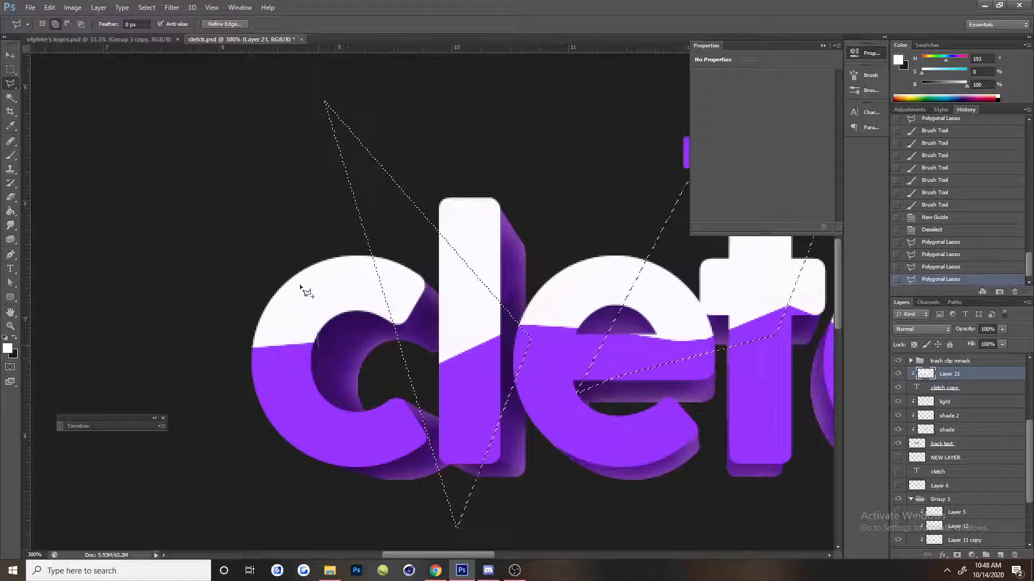
click(223, 317)
click(214, 396)
double_click(321, 391)
drag(342, 248, 138, 250)
click(10, 197)
key(ctrl+minus)
key(ctrl+minus)
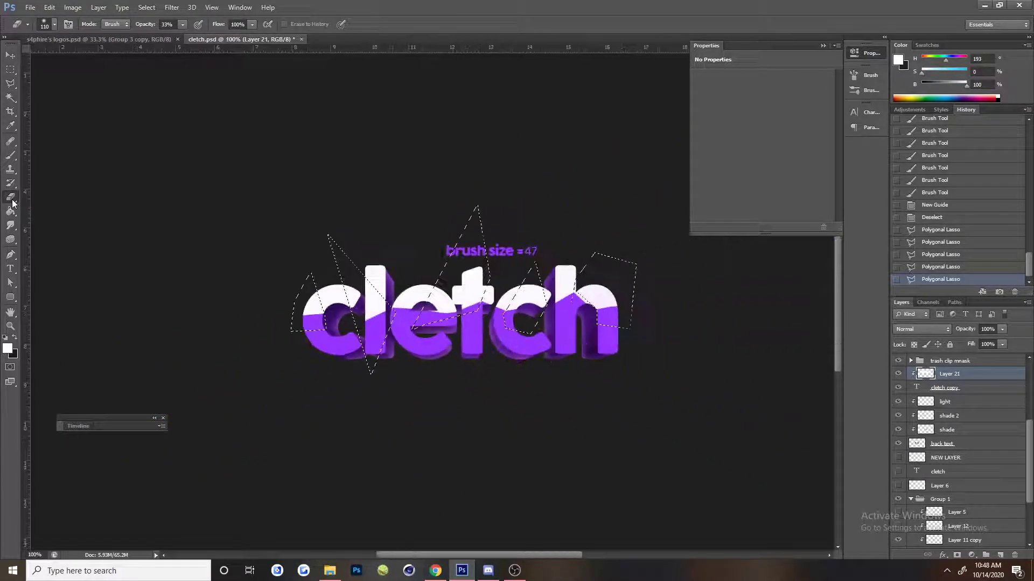
drag(350, 382, 336, 388)
key(l)
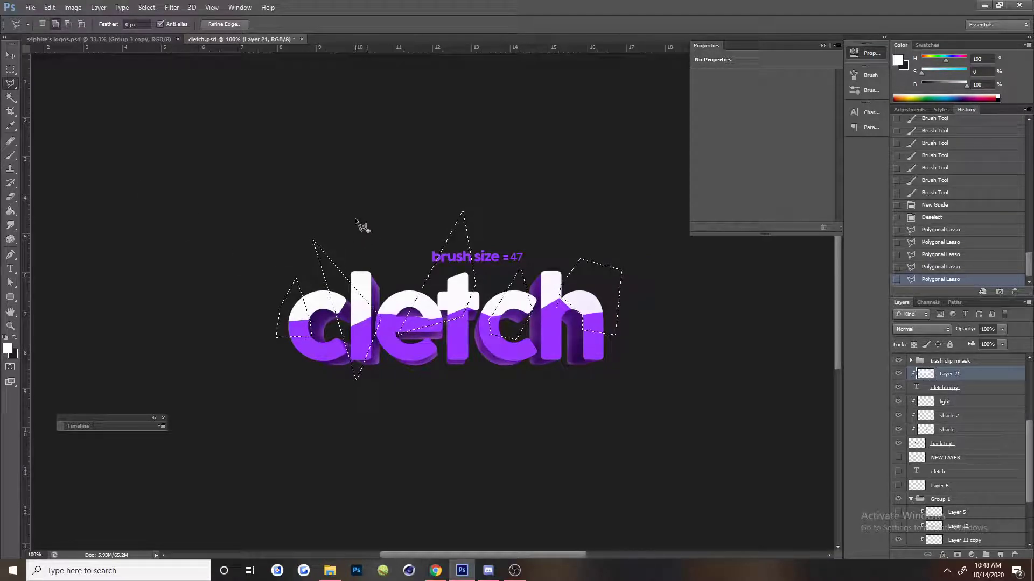
click(364, 243)
double_click(403, 266)
key(ctrl+z)
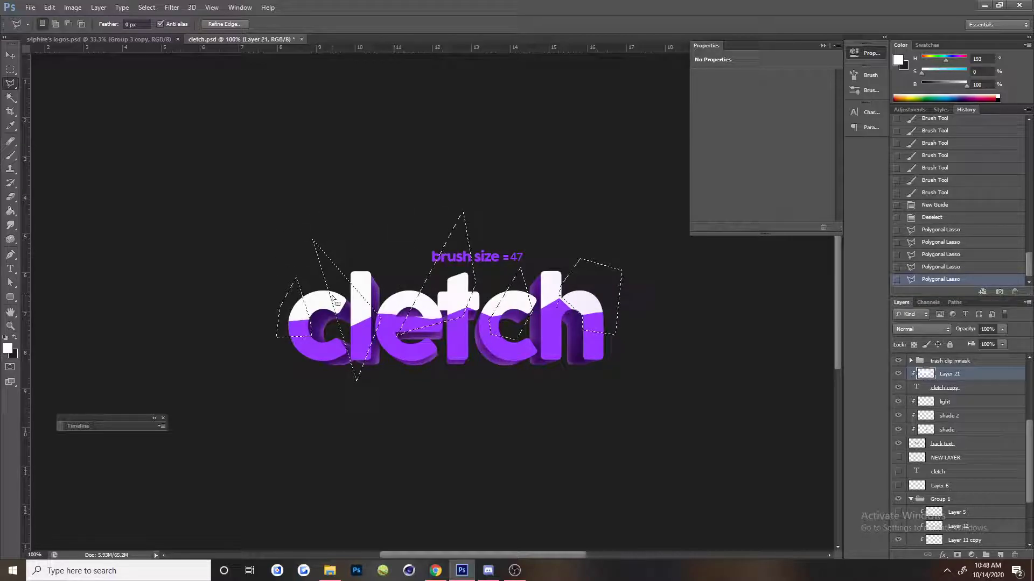
shift+click(296, 282)
click(294, 241)
double_click(312, 186)
key(ctrl+z)
Set the Eraser to 30% opacity and a brush size of 92
key(e)
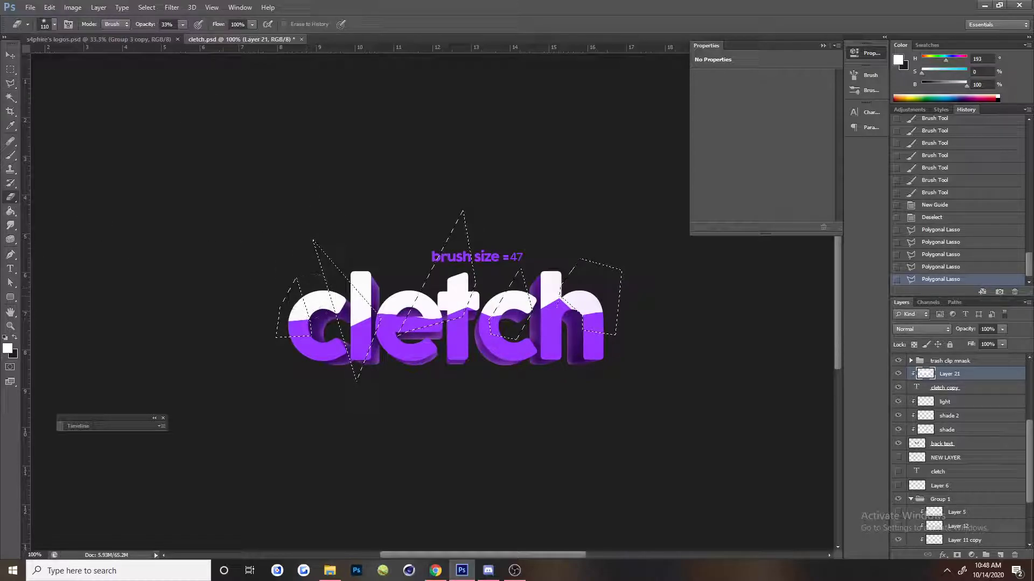
click(183, 25)
drag(182, 35, 181, 37)
click(332, 266)
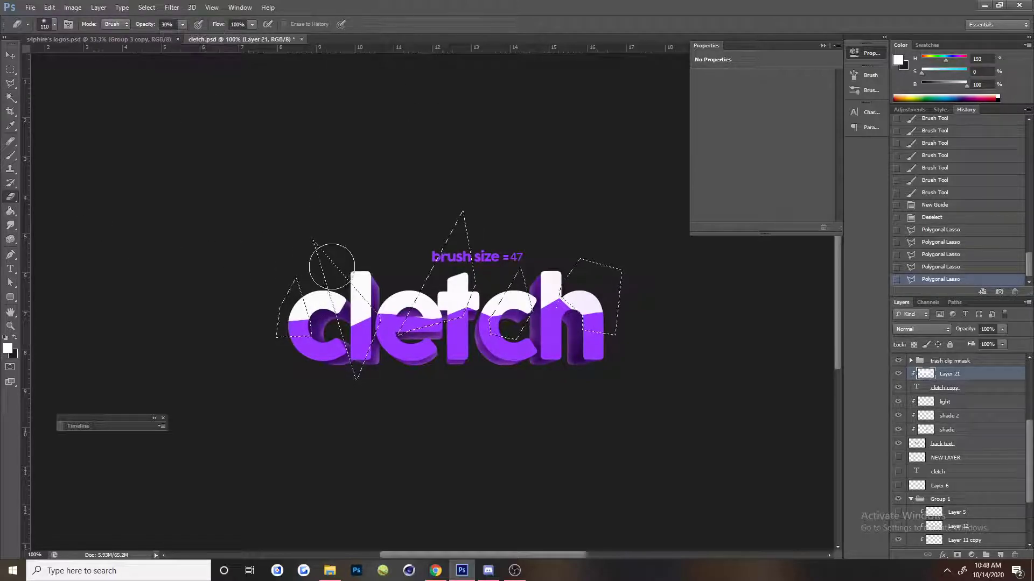
key(ctrl+plus)
drag(197, 299, 189, 299)
Partly erase the white highlight inside the selected facets across all the letters, and clear the selection
drag(194, 257, 223, 384)
drag(367, 238, 326, 323)
drag(289, 209, 285, 296)
drag(287, 240, 291, 299)
drag(270, 232, 298, 307)
mouse_move(424, 219)
mouse_down()
mouse_move(330, 385)
mouse_move(372, 307)
mouse_move(335, 437)
mouse_up()
mouse_move(548, 222)
mouse_down()
mouse_move(522, 262)
mouse_move(492, 487)
mouse_up()
mouse_move(560, 269)
mouse_down()
mouse_move(574, 340)
mouse_move(598, 196)
mouse_up()
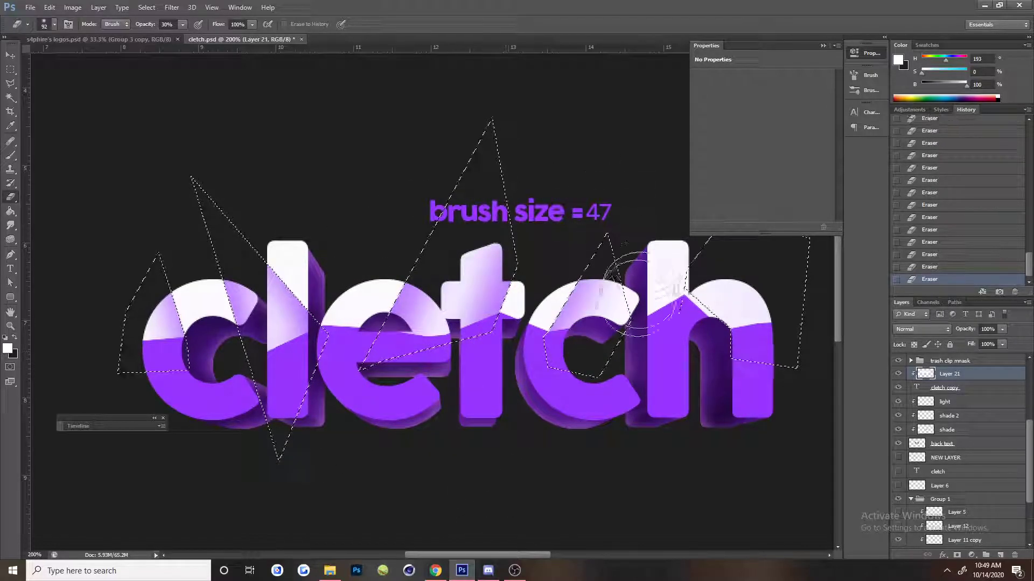
drag(623, 231, 317, 258)
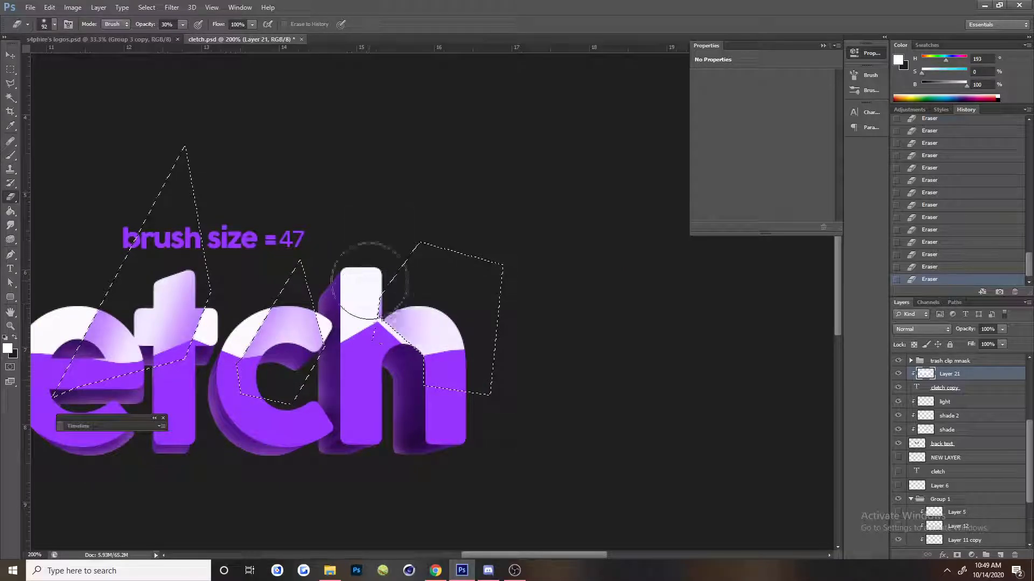
click(10, 83)
key(ctrl+d)
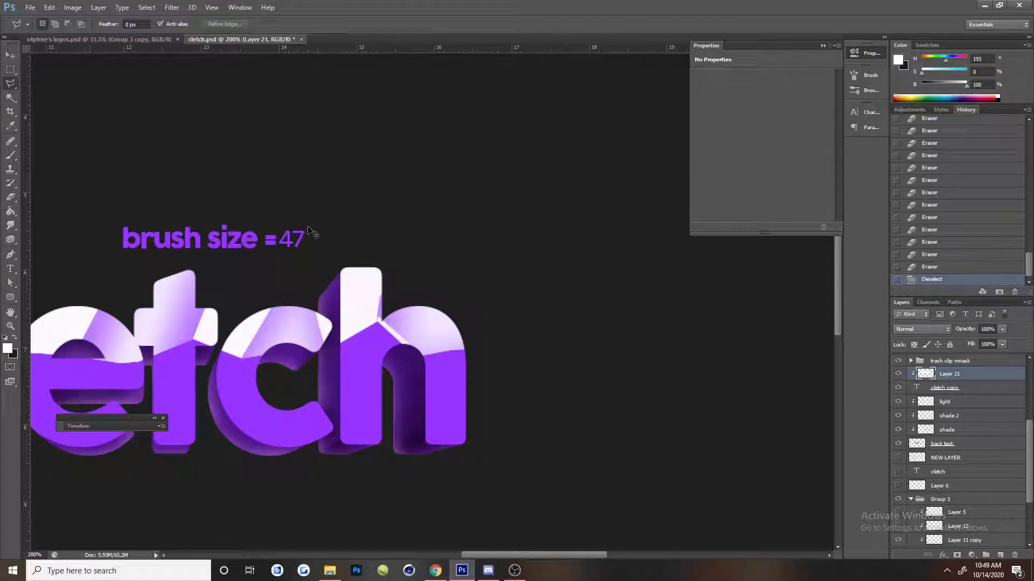
Select new angled facets across the first c and l and across the l and e with the Polygonal Lasso
key(ctrl+minus)
drag(300, 230, 424, 204)
key(ctrl+plus)
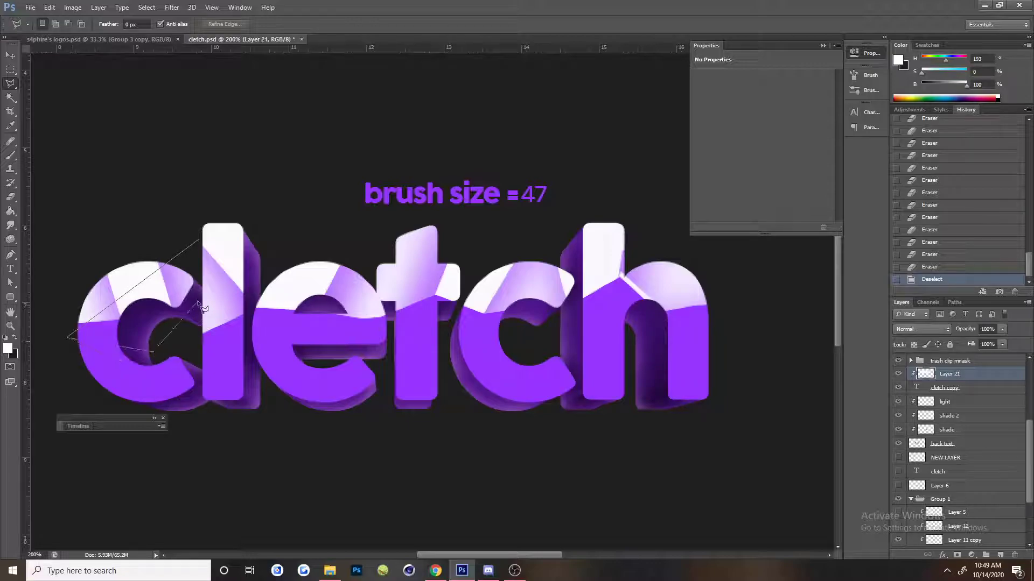
click(229, 213)
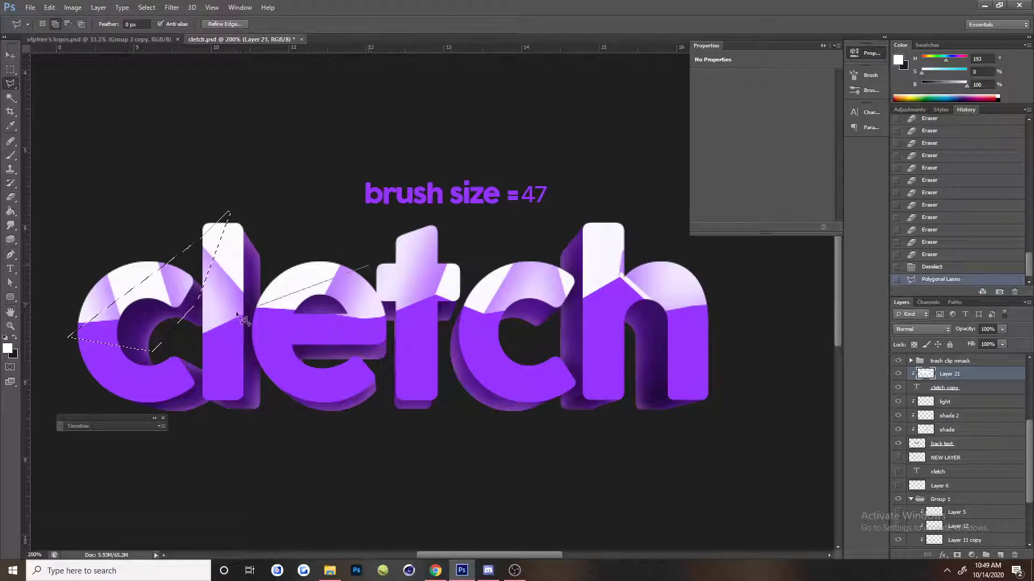
click(222, 372)
click(340, 343)
double_click(401, 244)
Add angled facets across the t and second c and across the second c and h to the selection
click(504, 249)
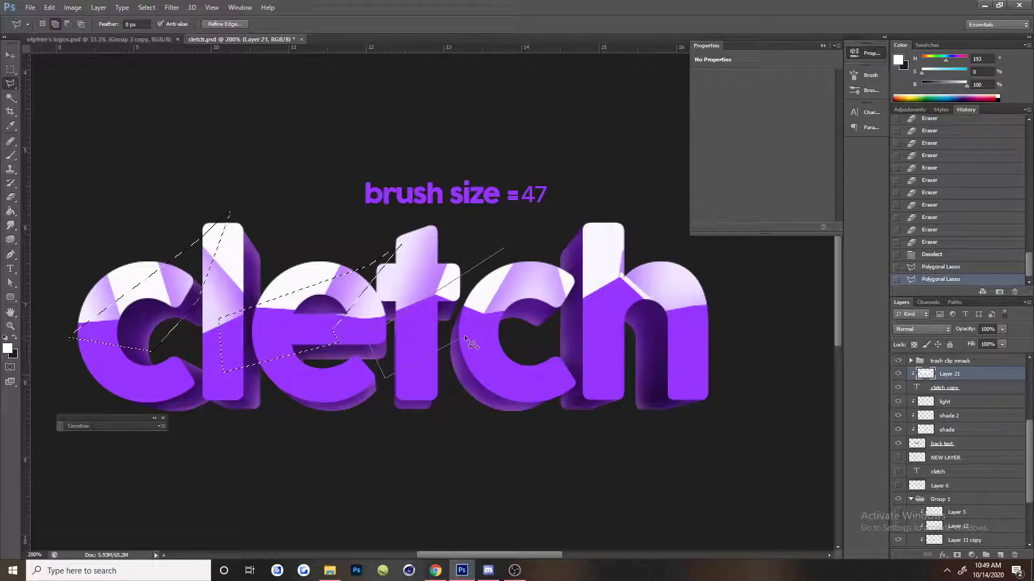
click(449, 322)
double_click(572, 229)
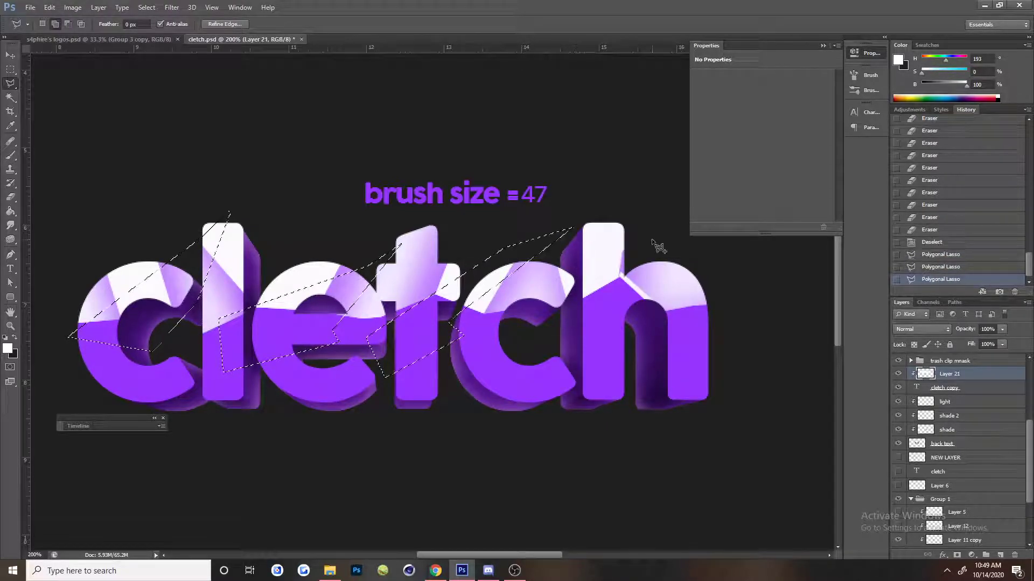
click(499, 323)
click(579, 319)
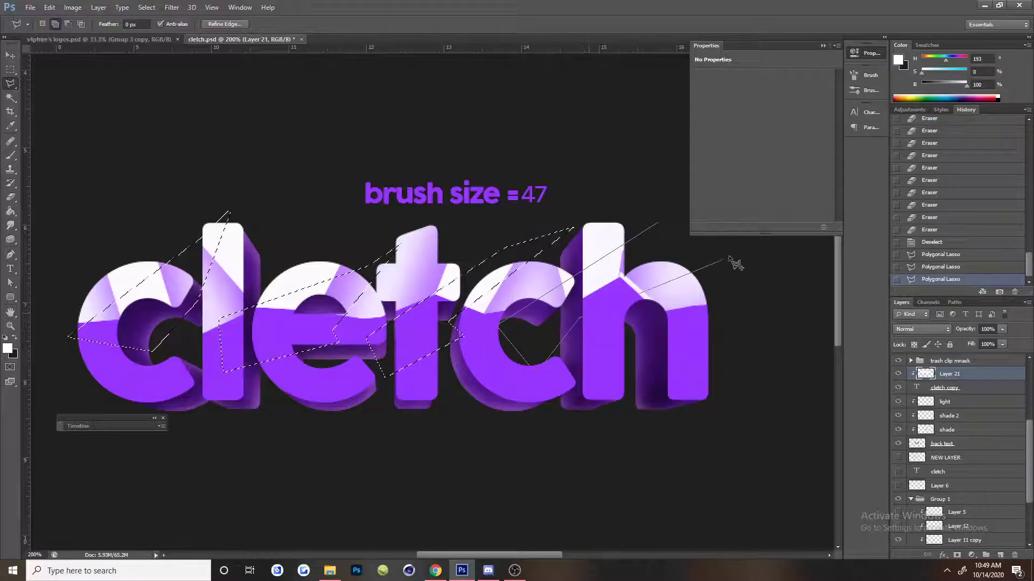
double_click(759, 239)
Fade the white highlight inside the new slanted facets with the Eraser, and clear the selection
click(10, 197)
mouse_move(155, 253)
mouse_down()
mouse_move(43, 352)
mouse_move(67, 297)
mouse_up()
mouse_move(66, 296)
mouse_down()
mouse_move(268, 198)
mouse_move(207, 326)
mouse_move(269, 294)
mouse_up()
drag(269, 294, 377, 259)
mouse_move(358, 328)
mouse_down()
mouse_move(410, 289)
mouse_move(477, 269)
mouse_up()
mouse_move(477, 270)
mouse_down()
mouse_move(543, 215)
mouse_move(461, 259)
mouse_move(619, 268)
mouse_move(604, 226)
mouse_move(666, 289)
mouse_up()
key(m)
key(ctrl+d)
Soften the lower part of the white highlight along the whole word with the Eraser at 30% opacity
click(10, 196)
key(ctrl+minus)
key(ctrl+minus)
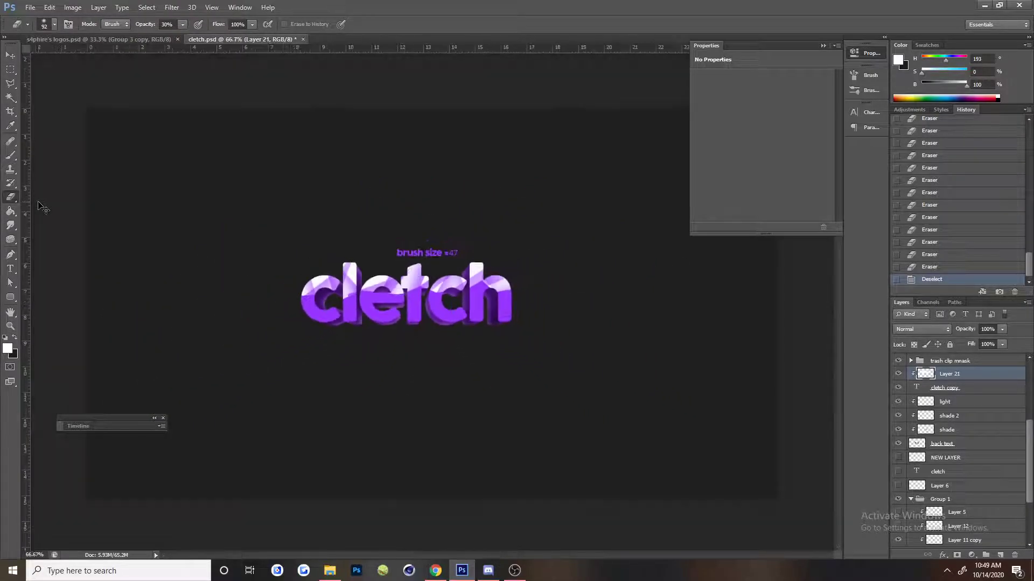
key(ctrl+plus)
key(ctrl+plus)
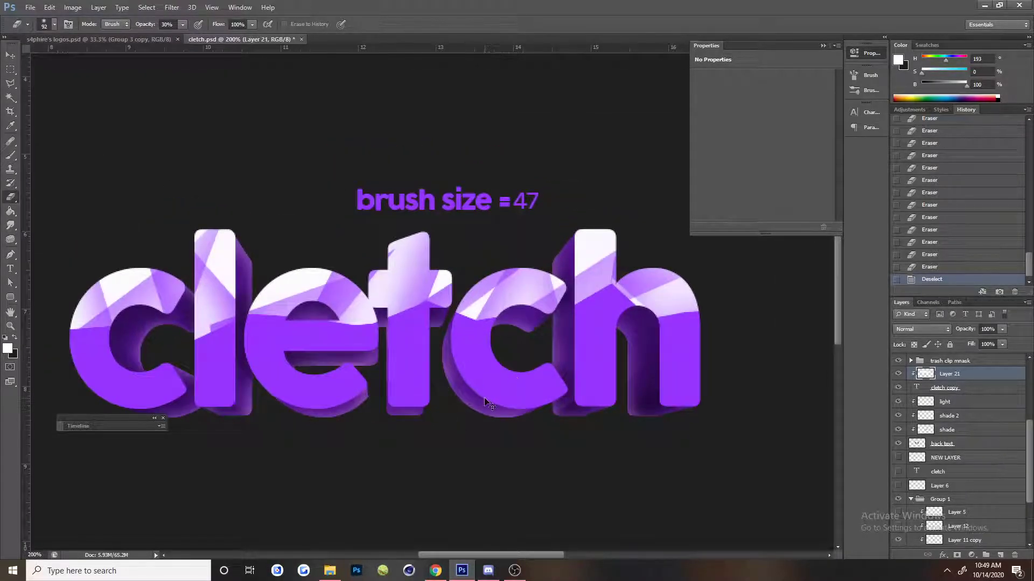
key(ctrl+minus)
mouse_move(259, 320)
mouse_down()
mouse_move(563, 324)
mouse_move(253, 323)
mouse_up()
mouse_move(253, 323)
mouse_down()
mouse_move(560, 323)
mouse_move(563, 300)
mouse_up()
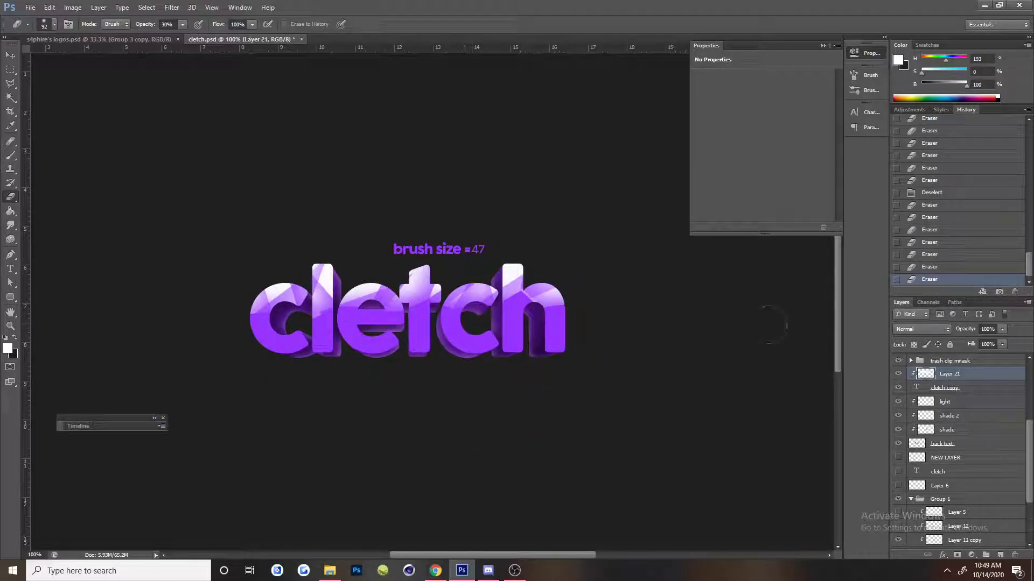
Set the white highlight layer's blending mode to Soft Light
click(926, 331)
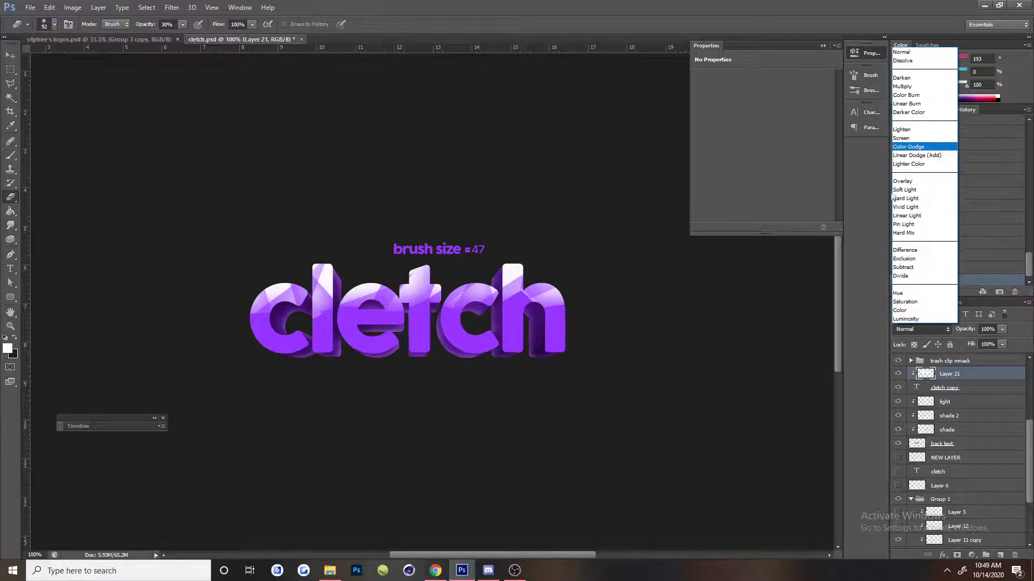
click(922, 191)
scroll(920, 328, up, 1)
scroll(919, 327, down, 1)
scroll(920, 328, up, 1)
scroll(914, 328, down, 1)
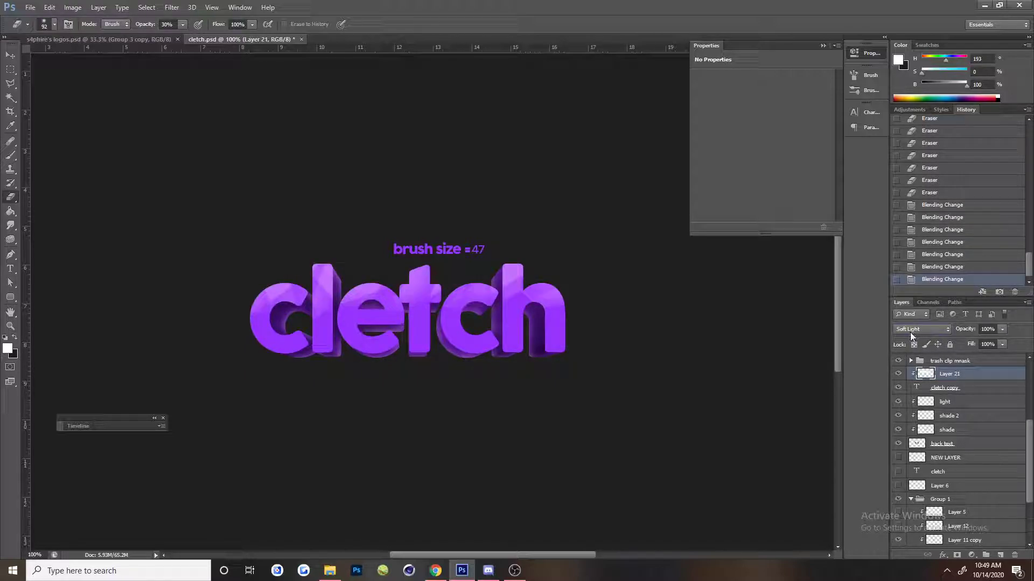
Duplicate the Soft Light highlight layer and clip the copy to the lettering
click(898, 374)
click(898, 374)
key(ctrl+j)
right_click(957, 376)
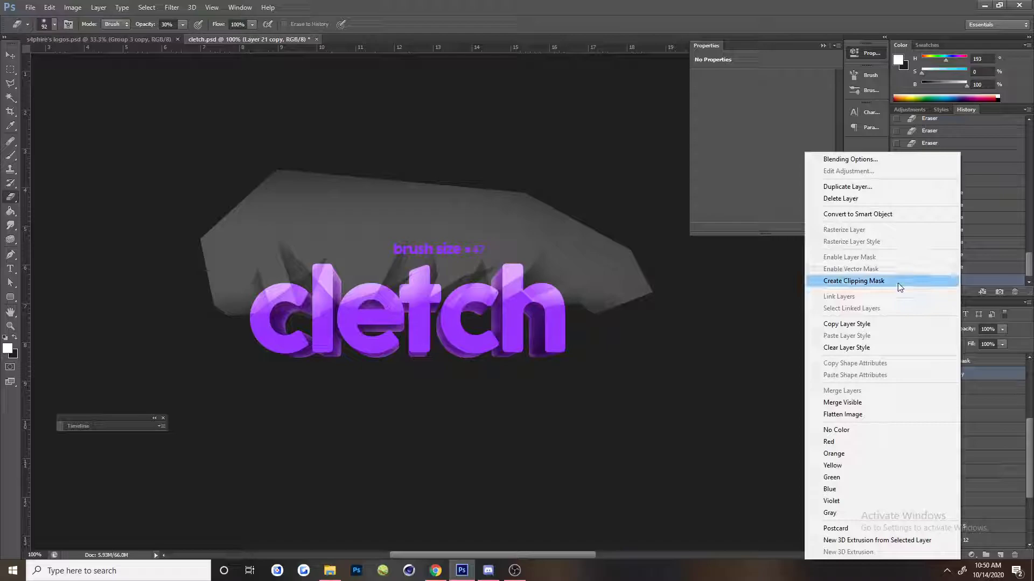
click(916, 280)
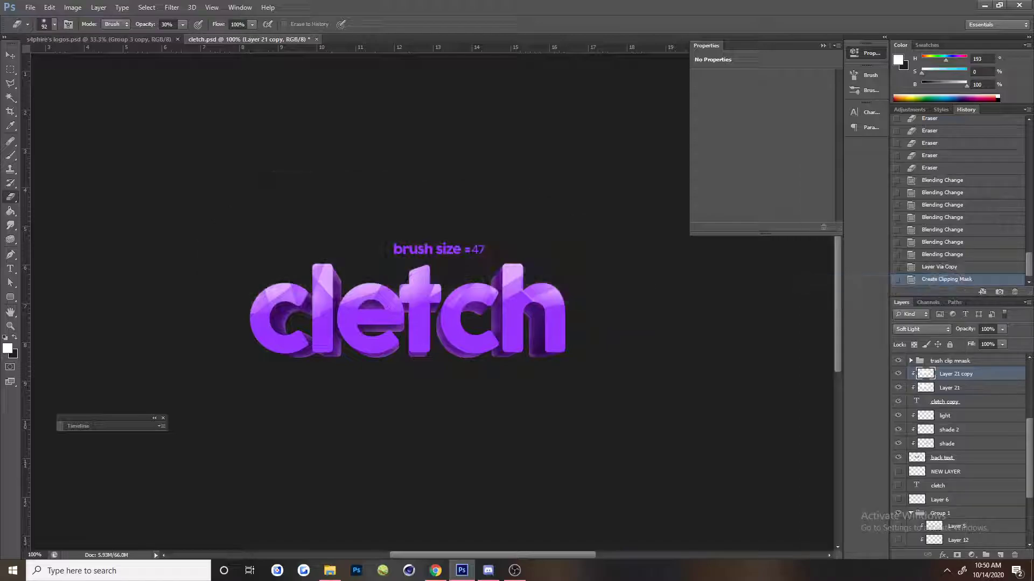
Flip the copied highlight layer horizontally and reposition it over the upper half of the letters
click(49, 7)
mouse_move(137, 219)
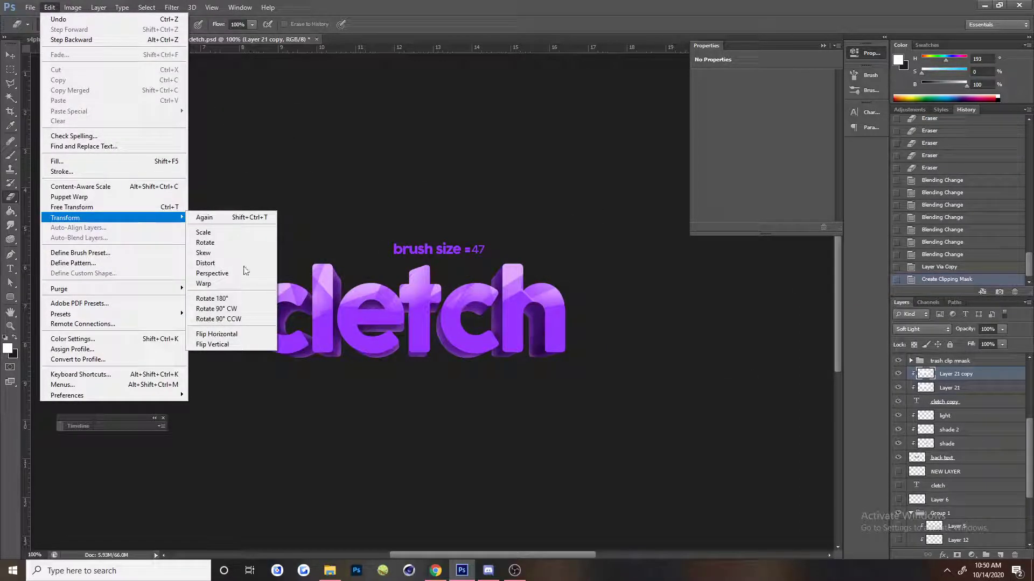
click(253, 334)
drag(526, 303, 525, 318)
shift+click(964, 387)
mouse_move(585, 359)
mouse_down()
mouse_move(588, 327)
mouse_move(588, 353)
mouse_up()
Compare the lettering with the flipped highlight copy hidden and shown
click(899, 376)
click(898, 375)
click(924, 377)
click(900, 374)
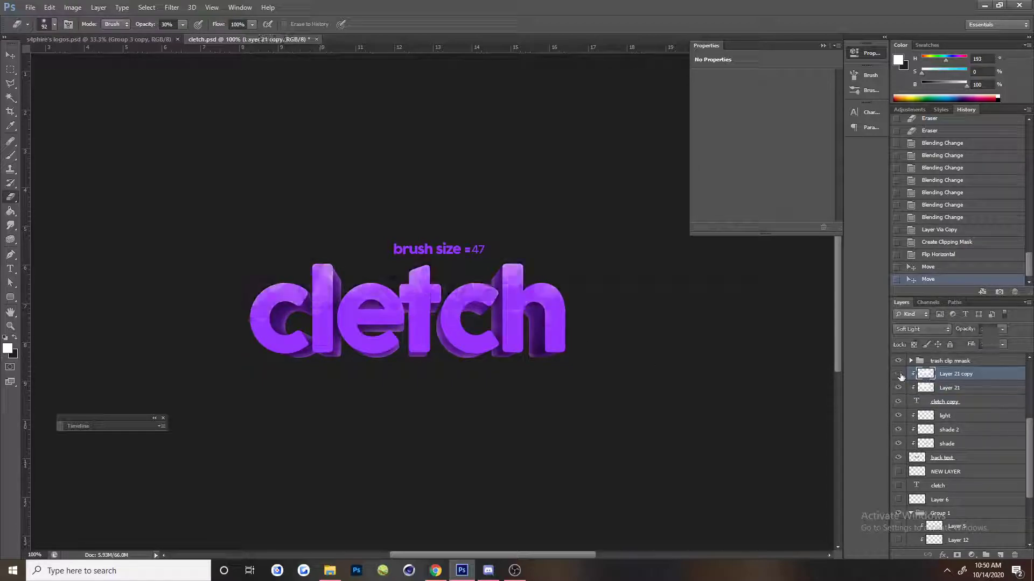
click(898, 376)
click(899, 376)
click(899, 375)
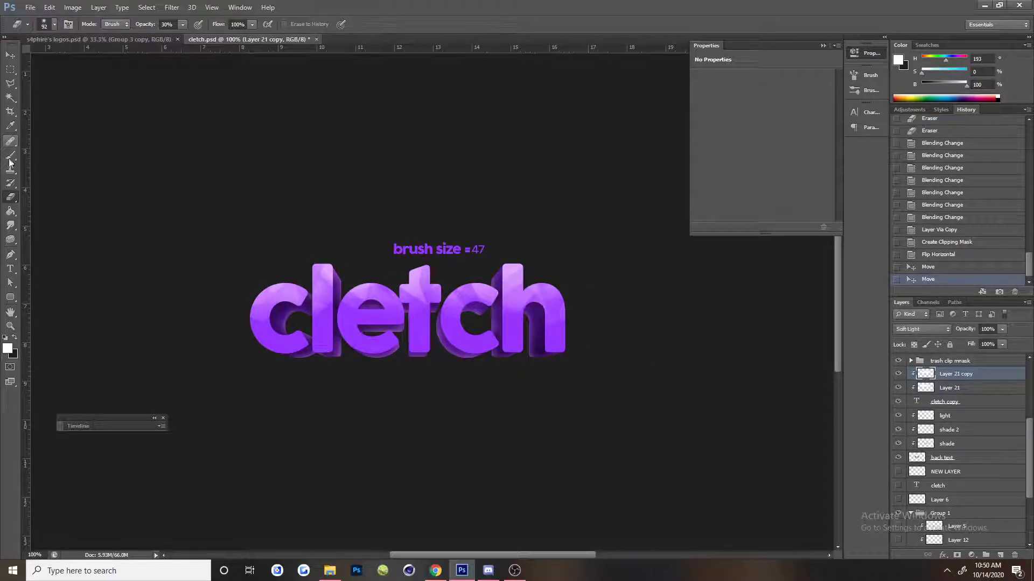
Soften the flipped highlight copy across the middle of the letters with the Eraser at 30% opacity, and nudge the layer slightly
mouse_move(571, 324)
mouse_down()
mouse_move(252, 314)
mouse_move(380, 320)
mouse_up()
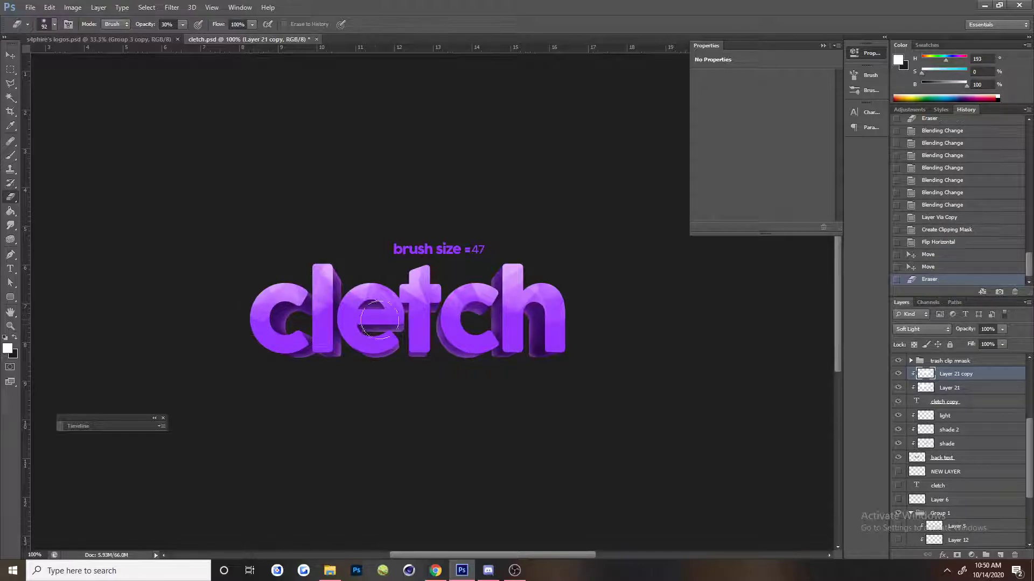
click(435, 319)
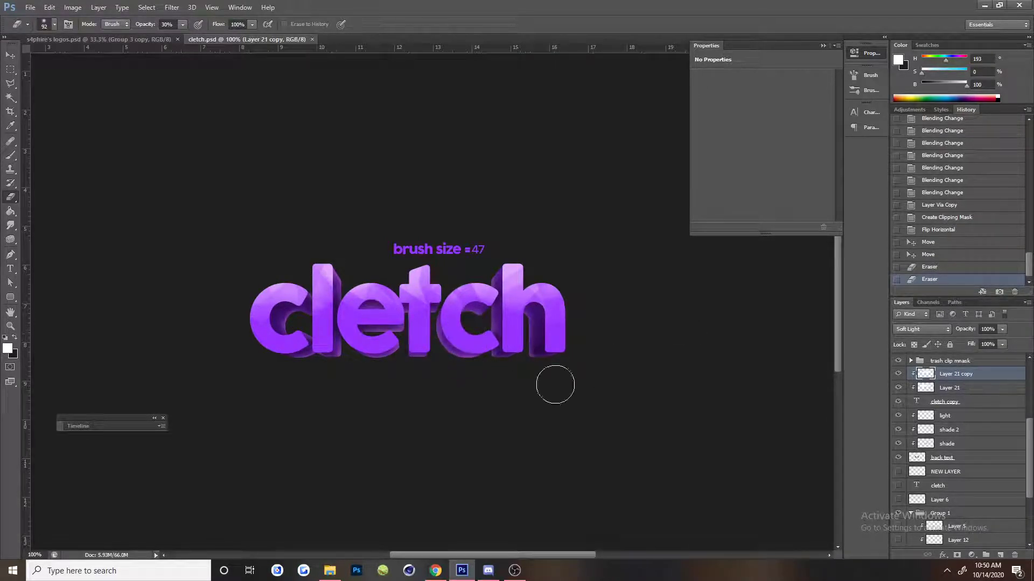
drag(459, 372, 462, 372)
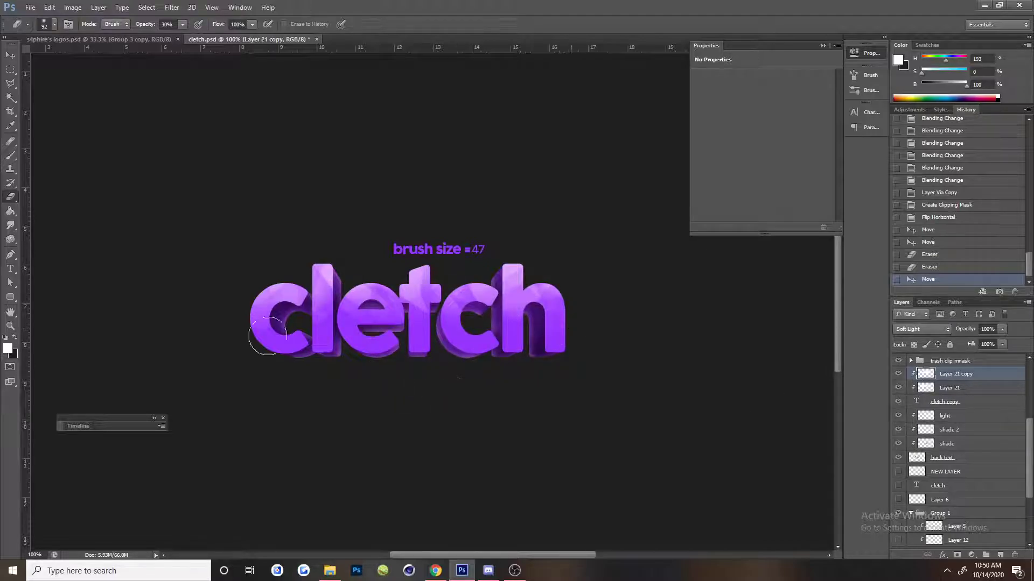
Add a new layer above the flipped highlight copy and clip it to the lettering, with the Brush ready at 45% opacity
click(1000, 555)
right_click(964, 374)
click(858, 281)
click(11, 156)
mouse_move(360, 275)
mouse_down()
mouse_move(285, 267)
mouse_move(292, 263)
mouse_up()
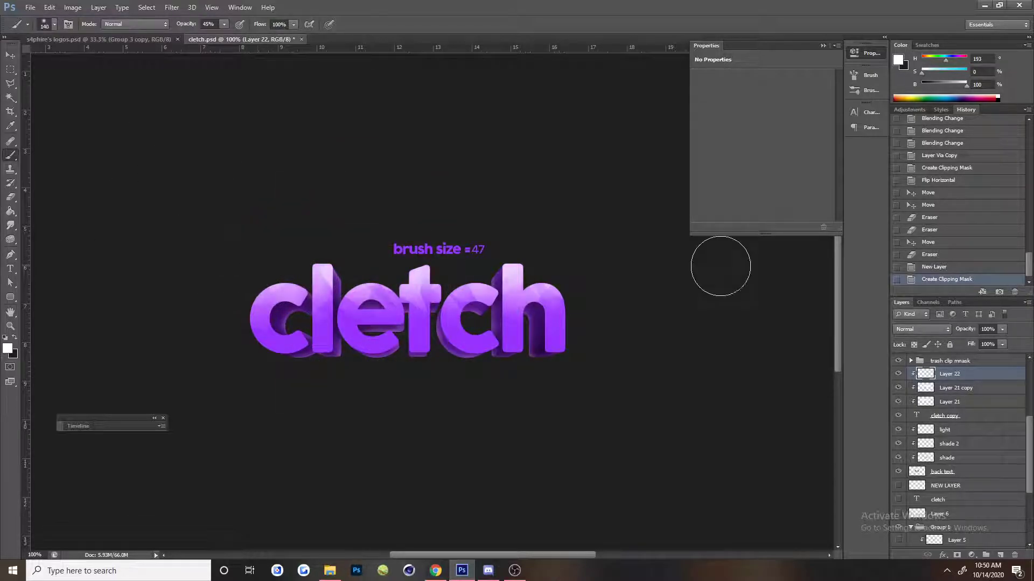
Switch to Discord and examine the front text shading in the Streets Calling reference logo, enlarging the image
click(487, 570)
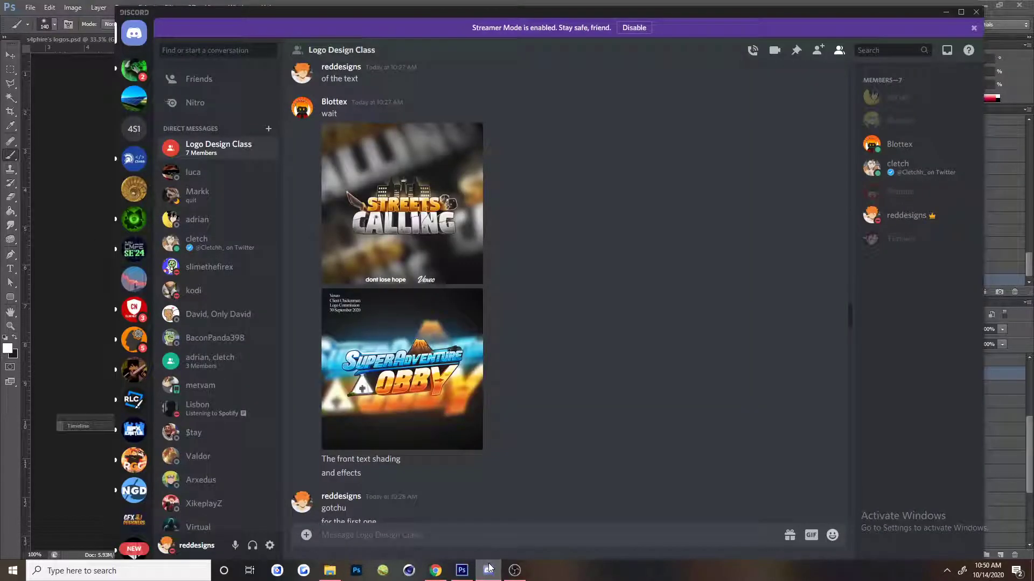
click(414, 208)
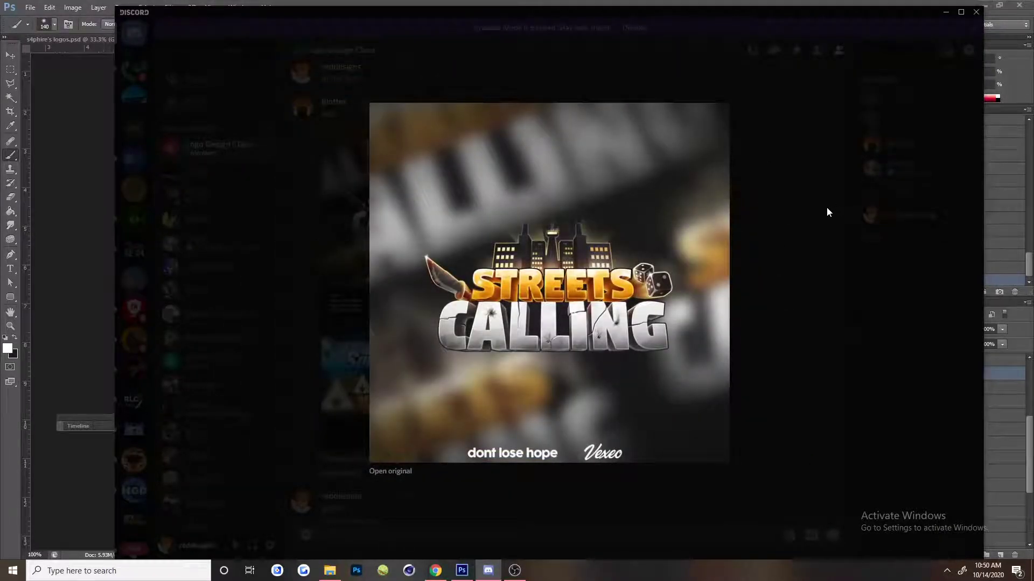
click(421, 254)
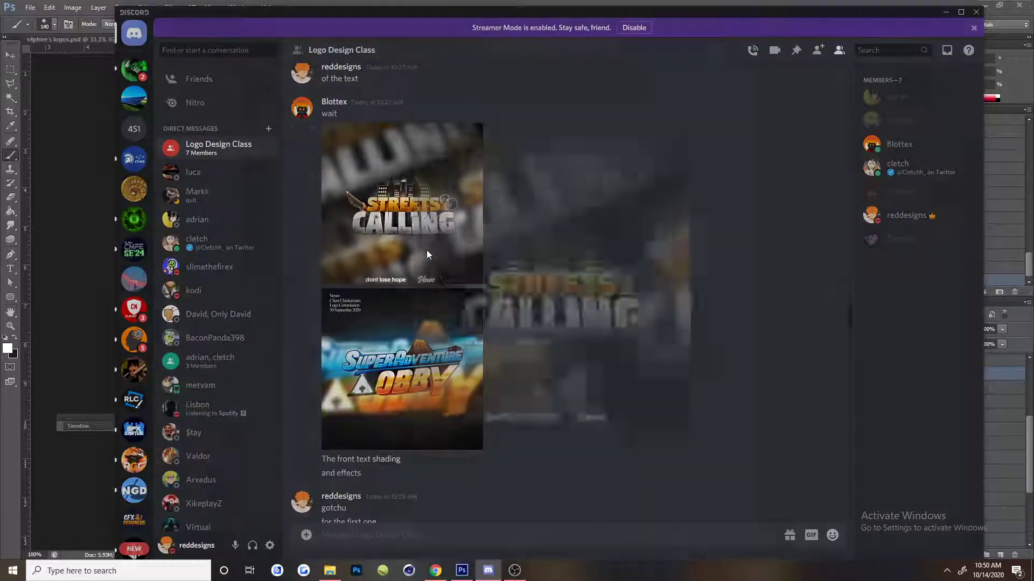
click(324, 135)
click(405, 208)
click(319, 212)
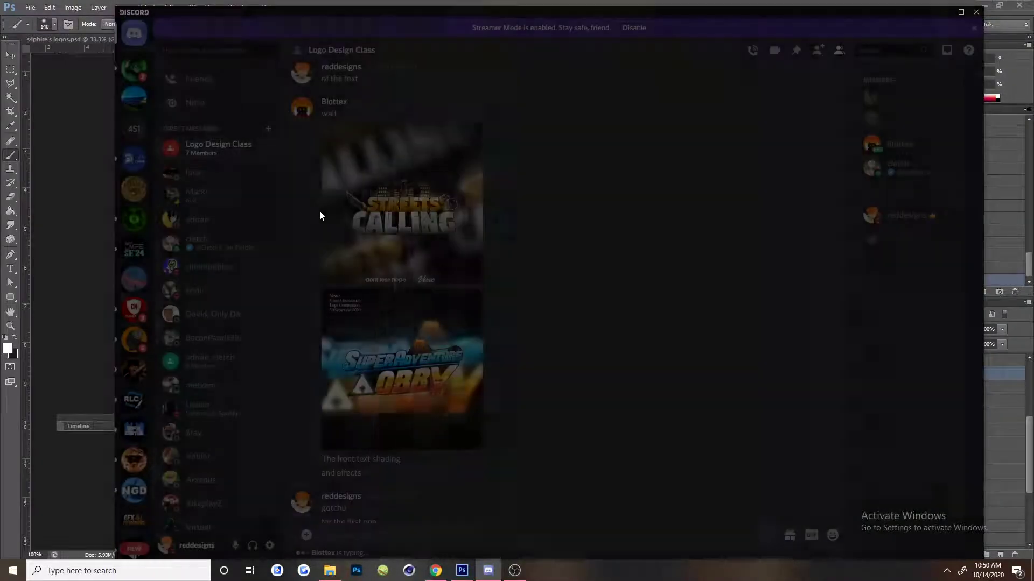
click(389, 235)
click(250, 235)
click(434, 246)
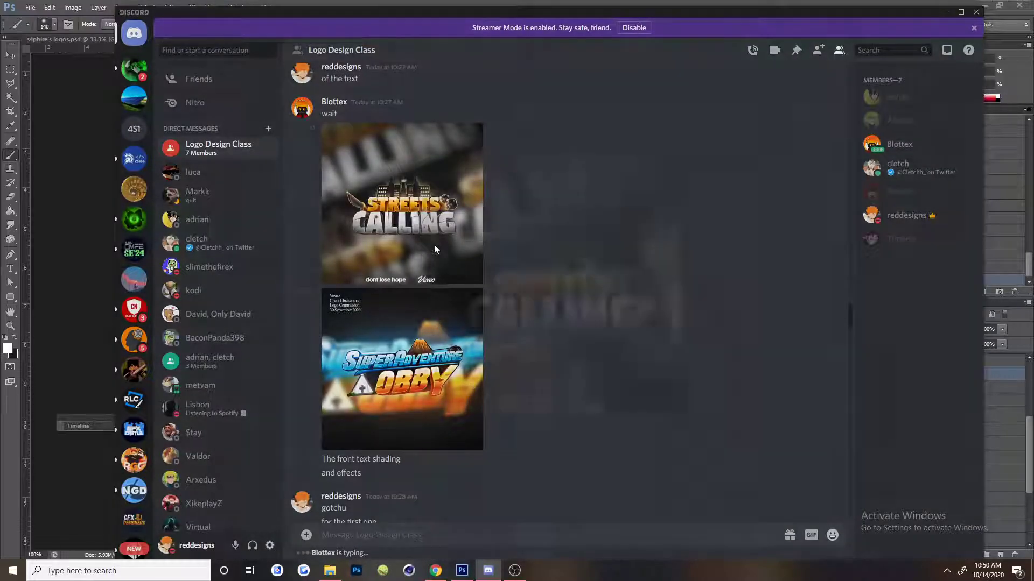
click(433, 245)
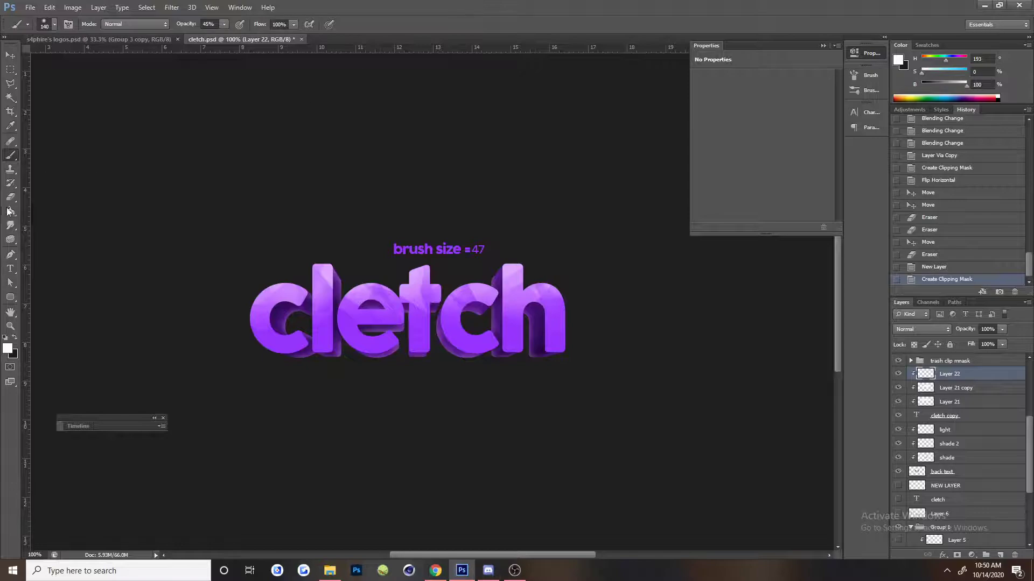
Try a vertical linear gradient over the lettering on the new clipped layer in Photoshop
click(10, 211)
right_click(10, 211)
click(48, 209)
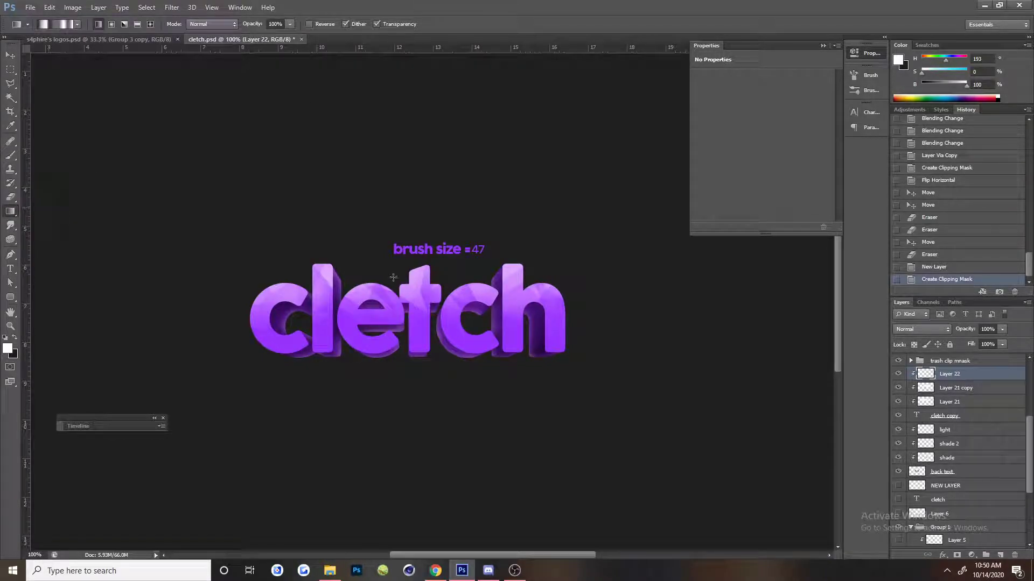
drag(393, 277, 387, 378)
key(ctrl+z)
drag(392, 287, 390, 382)
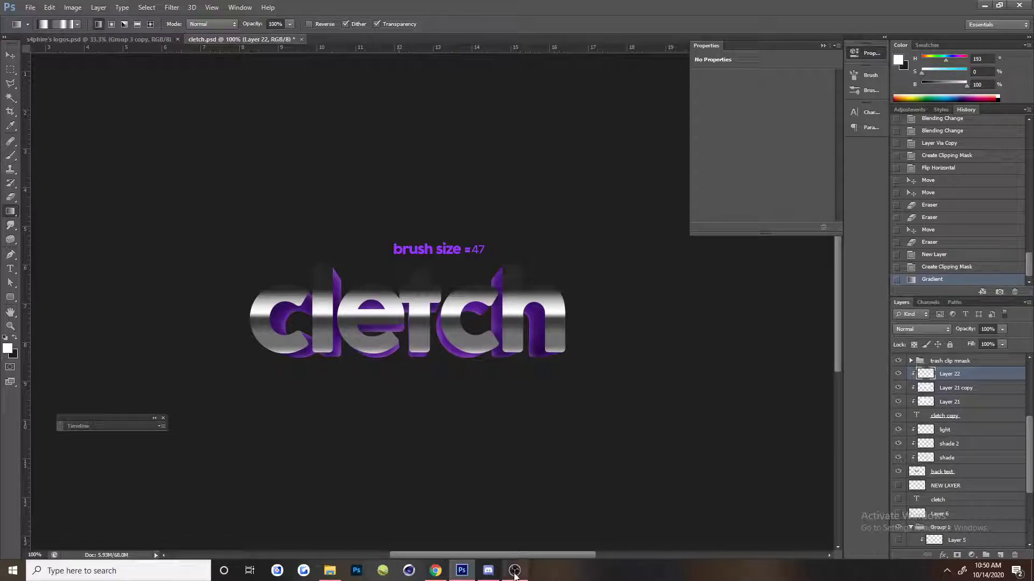
Switch to Discord and recheck the Streets Calling logo's lettering for how its highlights are shaded
click(489, 571)
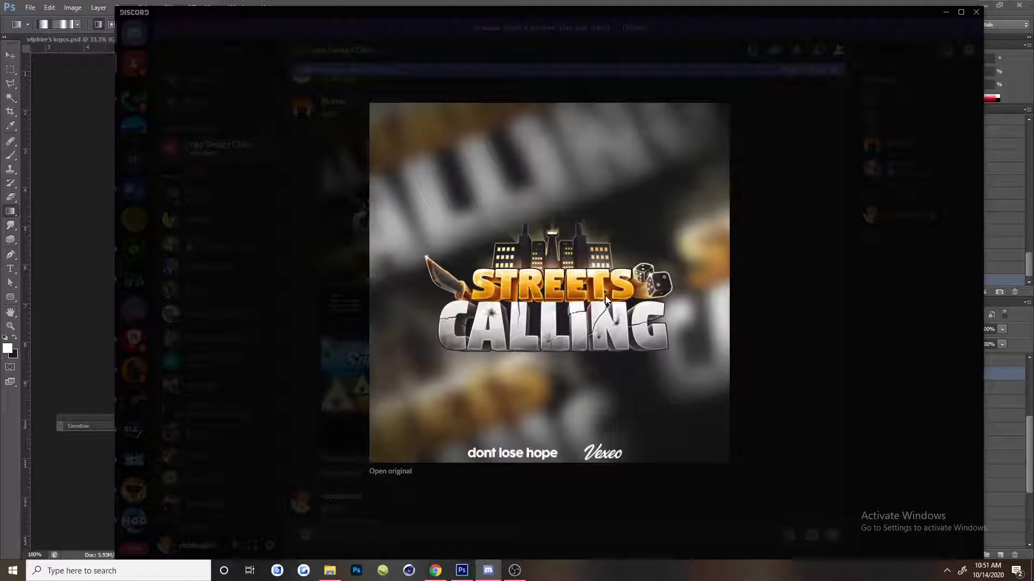
click(483, 90)
click(415, 269)
click(325, 163)
click(357, 243)
click(479, 4)
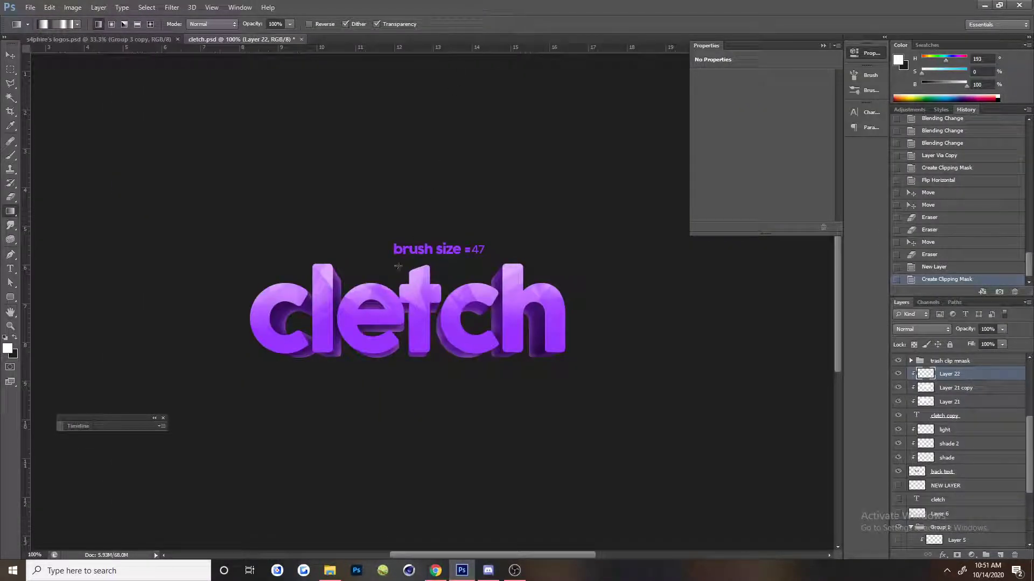
Brush soft white highlights at 45% opacity along the top edge of the cletch letters on the new clipped layer
click(10, 155)
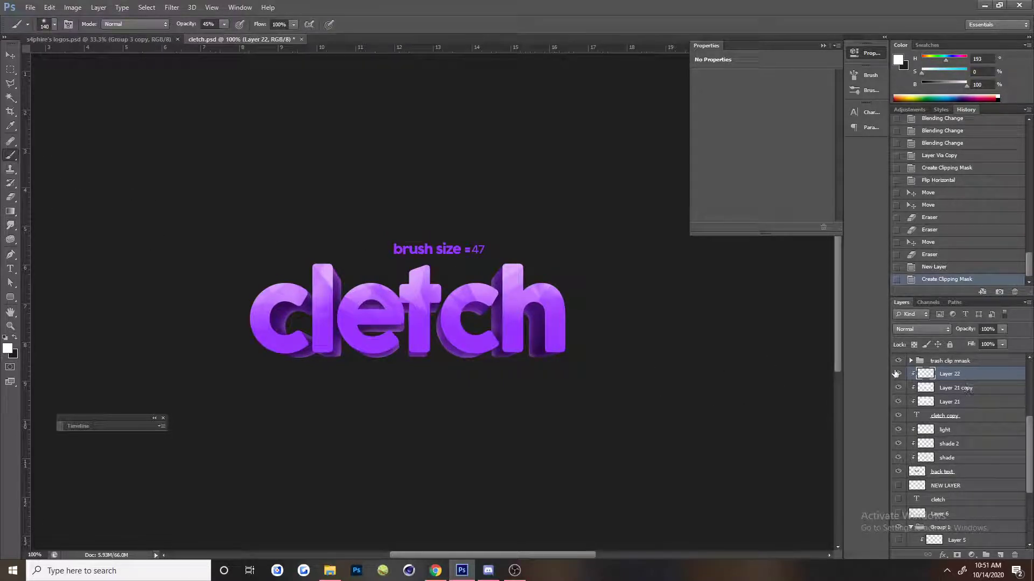
mouse_move(895, 373)
mouse_down()
mouse_move(896, 403)
mouse_move(899, 377)
mouse_up()
click(899, 375)
click(488, 571)
click(462, 571)
drag(261, 254, 660, 270)
key(ctrl+z)
drag(265, 251, 648, 270)
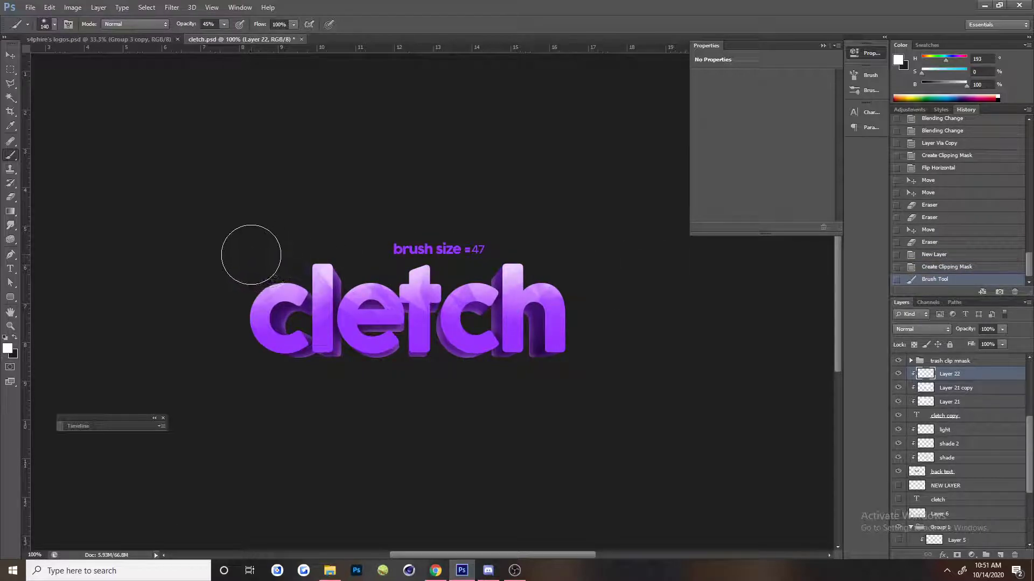
drag(252, 254, 693, 265)
key(ctrl+z)
drag(263, 256, 725, 266)
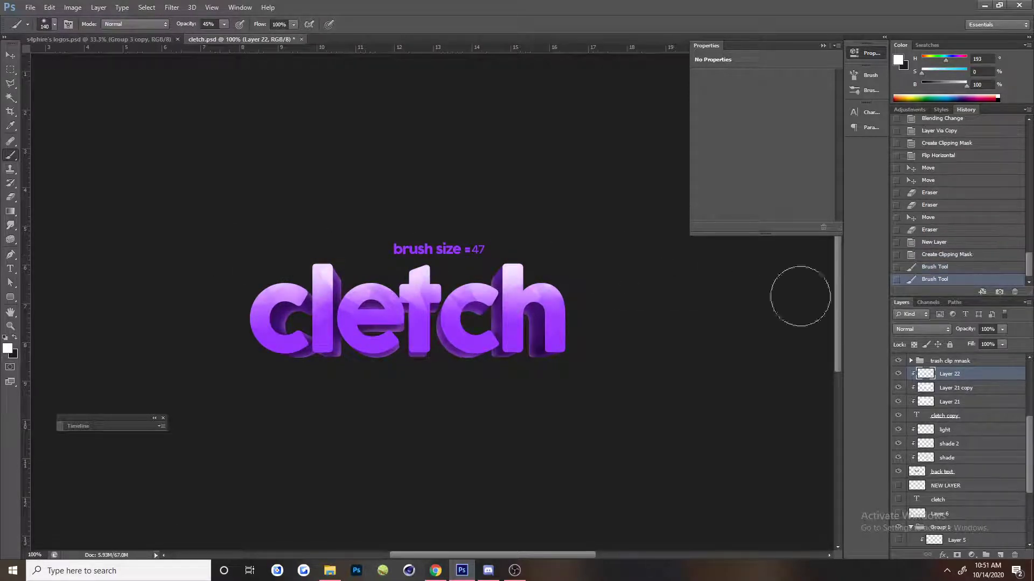
Compare the lettering with the brushed top highlight layer hidden and shown
click(897, 374)
click(897, 375)
click(896, 375)
click(897, 374)
click(897, 374)
click(897, 374)
Compare Soft Light and Overlay blending on the brushed top highlight layer and set it to Soft Light
click(921, 329)
click(905, 190)
click(899, 373)
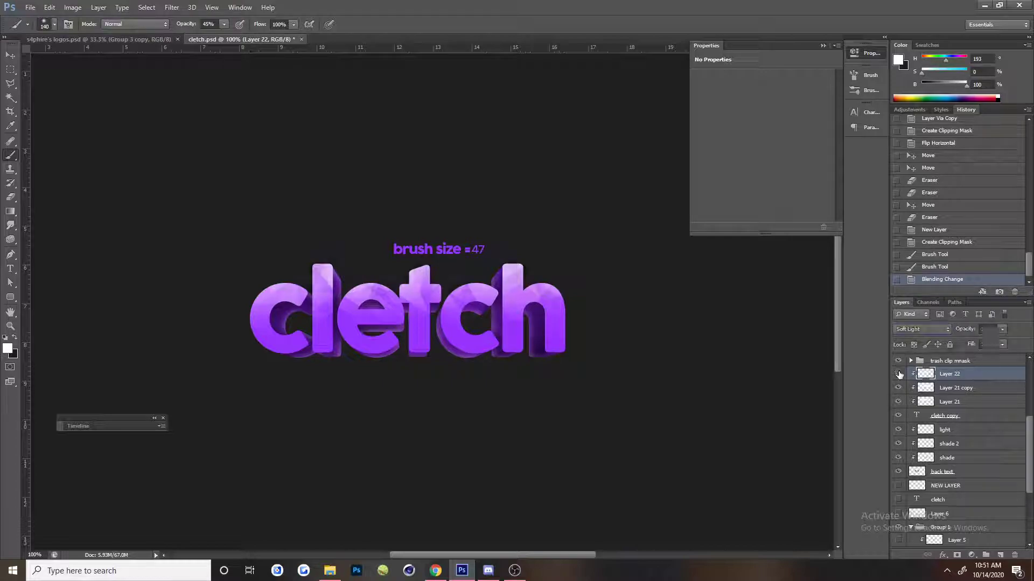
click(900, 373)
click(921, 329)
click(922, 186)
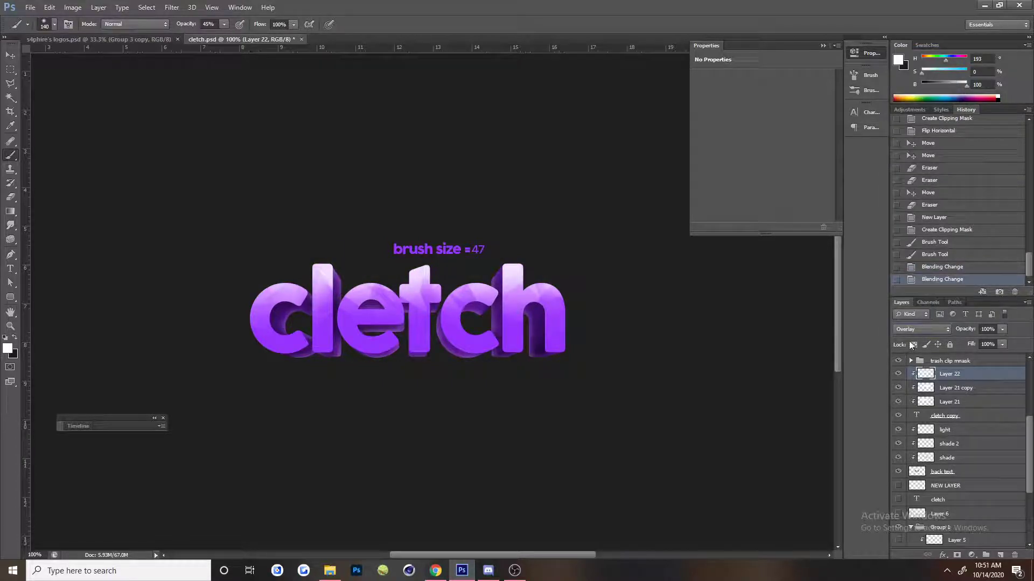
scroll(917, 329, down, 1)
scroll(917, 329, up, 1)
scroll(917, 329, down, 1)
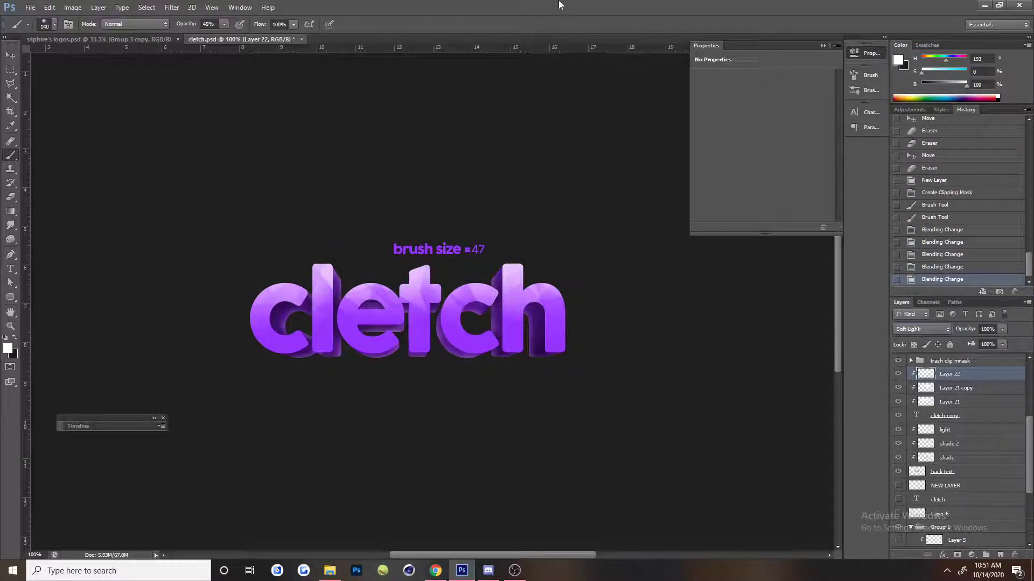
Add another clipped layer directly above the cletch copy text layer, beneath all the highlight layers, and ready the Brush
click(966, 403)
click(1000, 555)
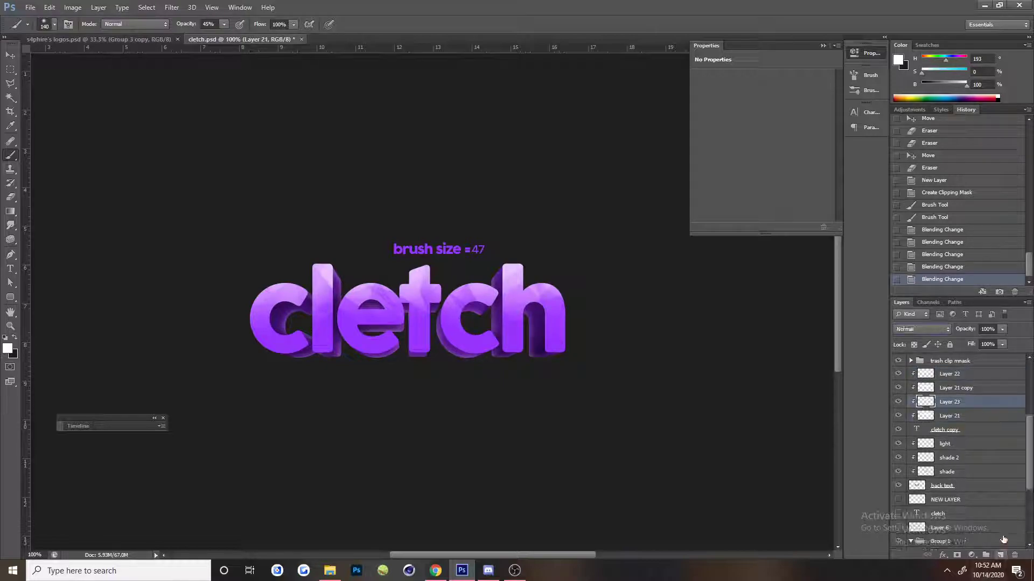
drag(964, 403, 971, 424)
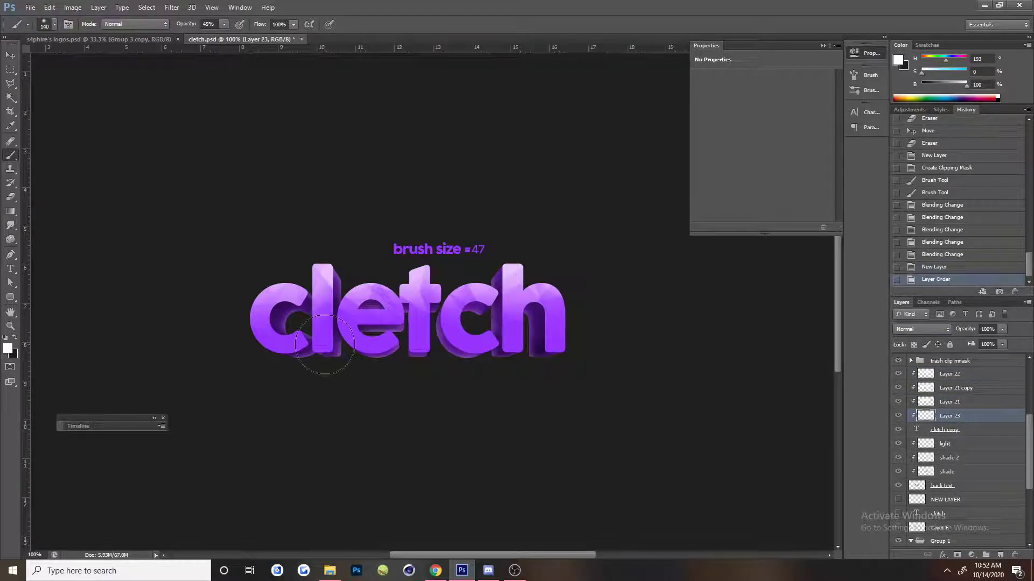
key(p)
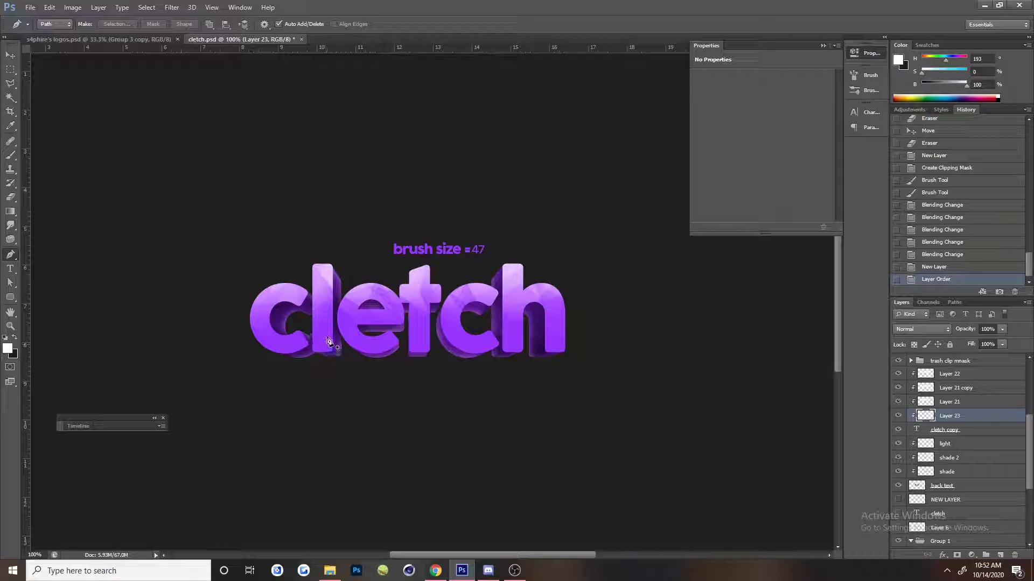
click(9, 158)
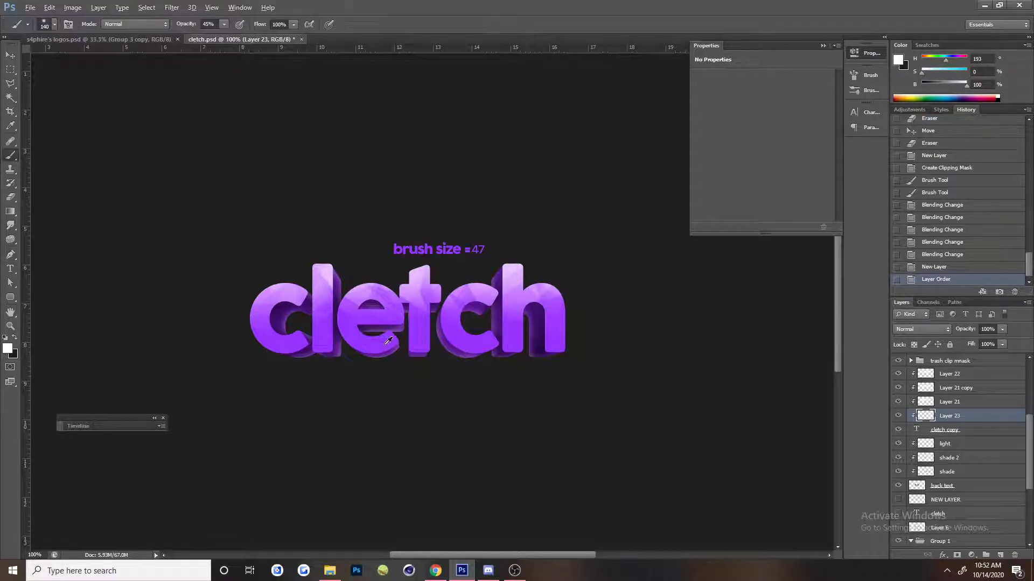